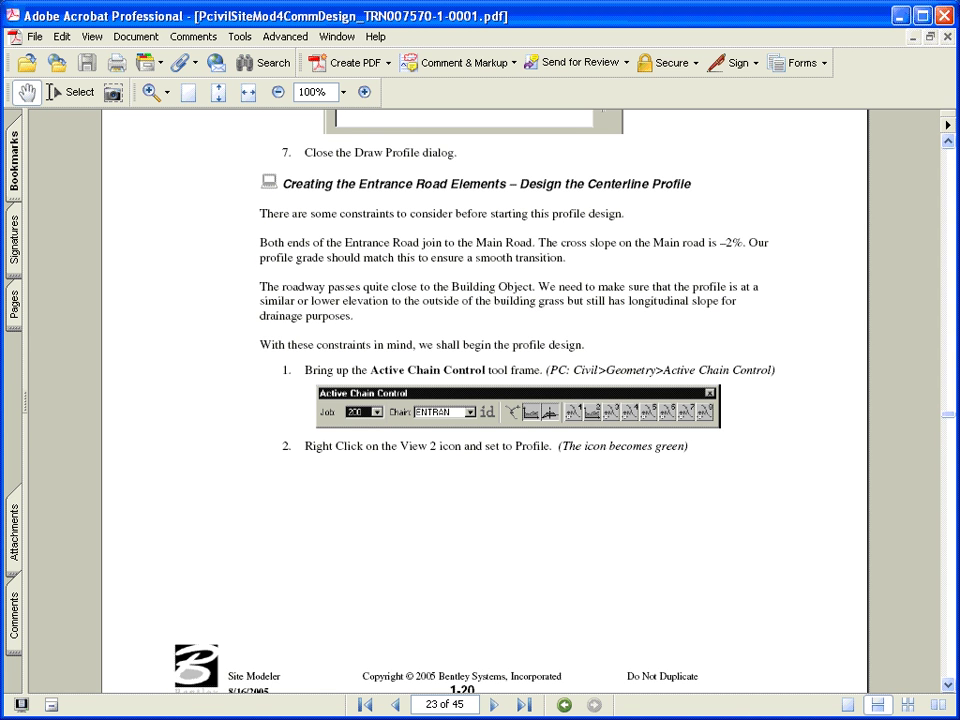
- Switch to the Siteplan2D.dgn drawing, reposition View 2, and bring up the Active Chain Control tool frame
key(alt+Tab)
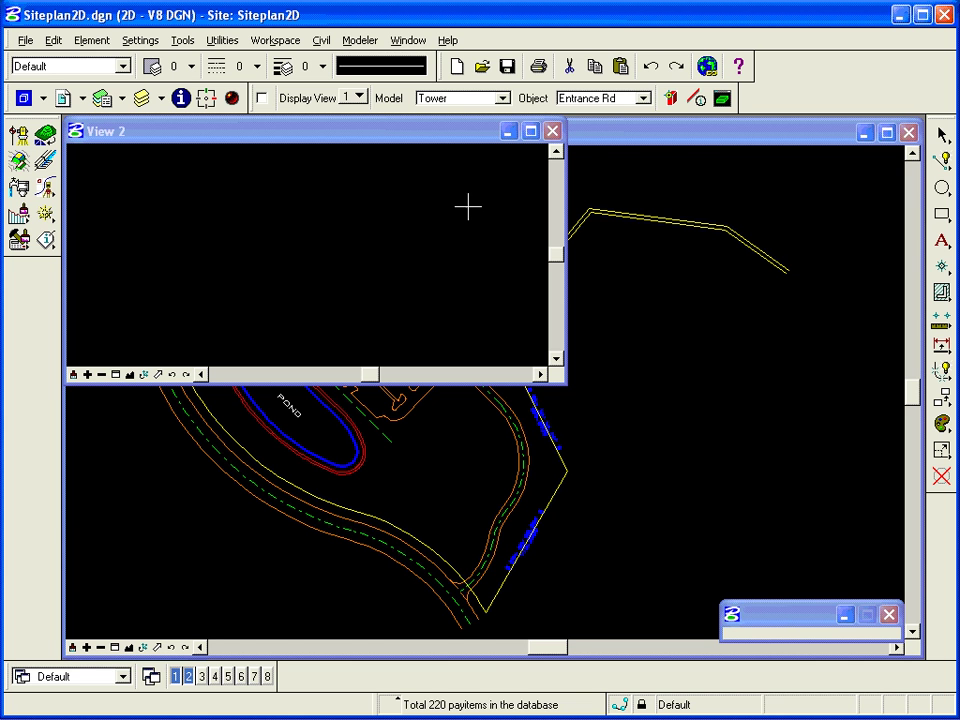
drag(420, 135, 435, 167)
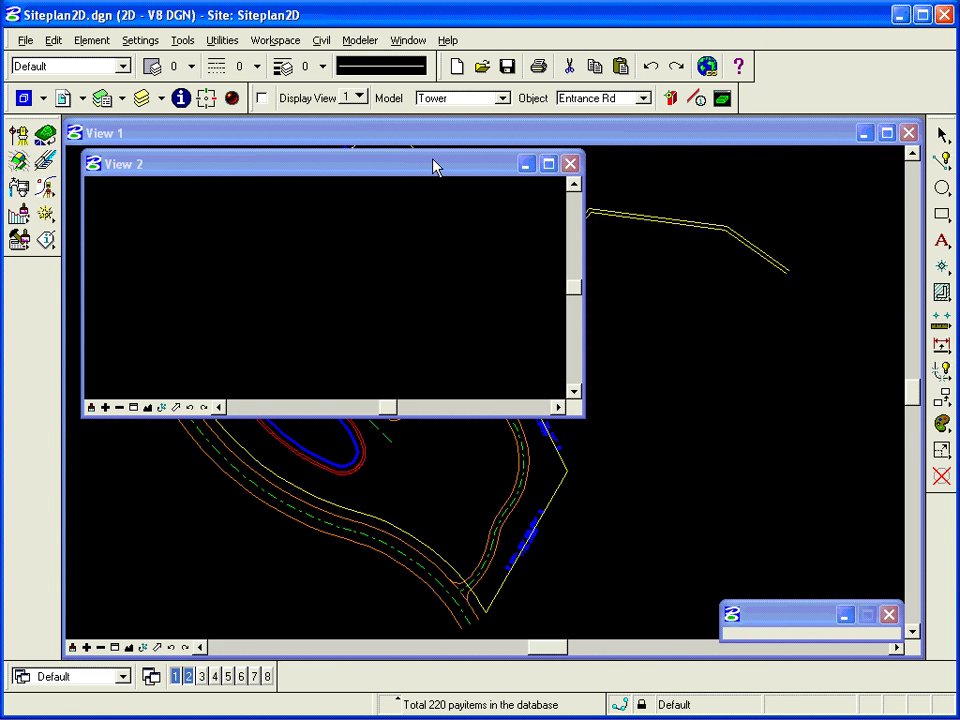
click(264, 98)
click(264, 99)
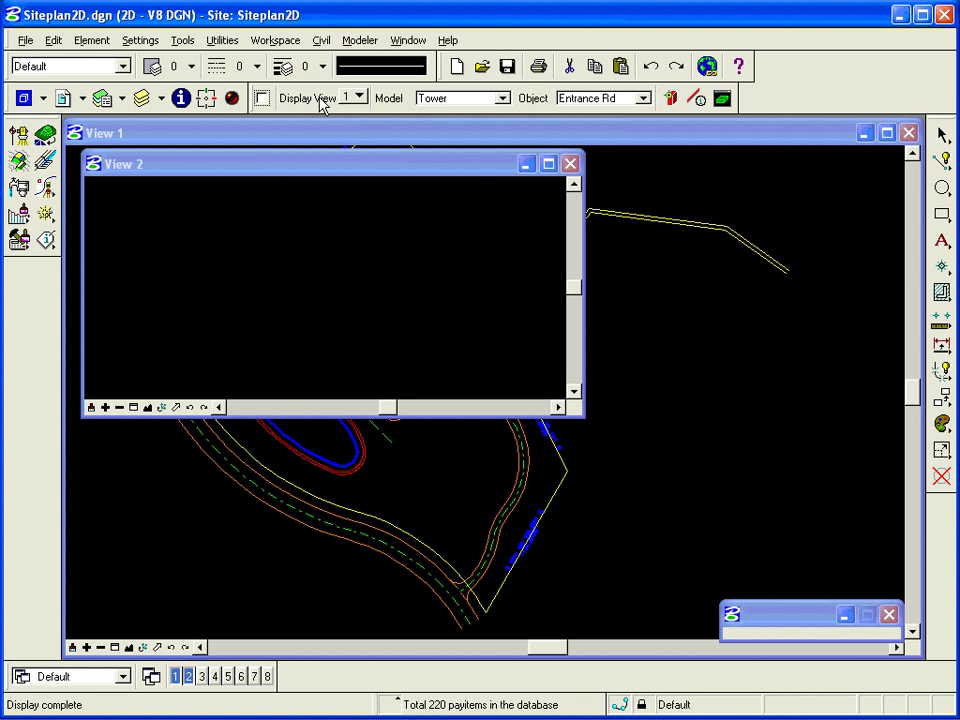
click(327, 42)
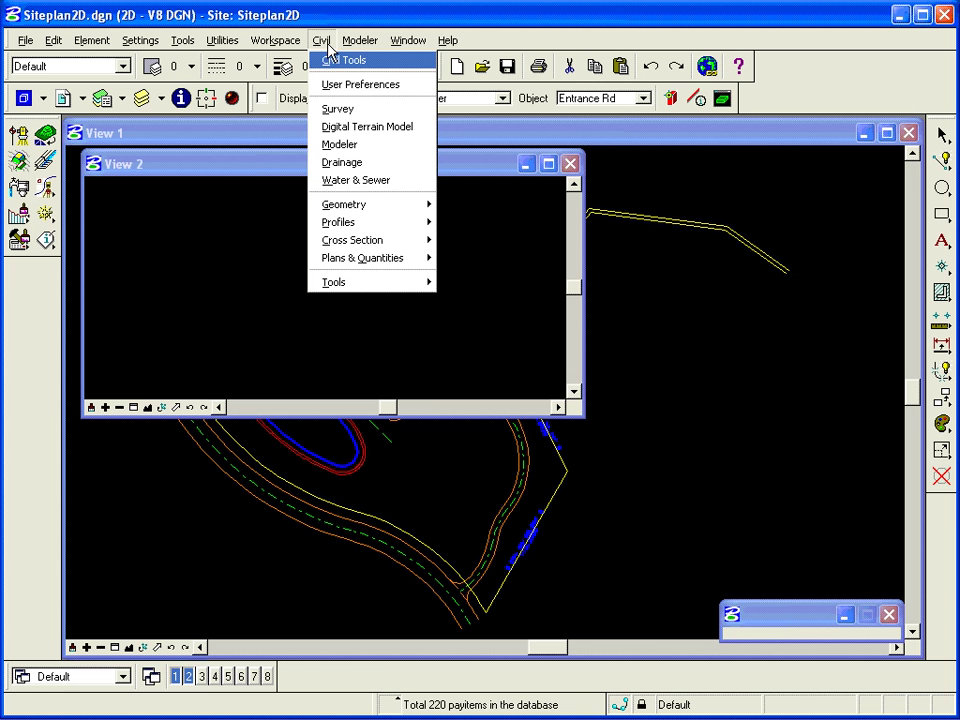
mouse_move(364, 207)
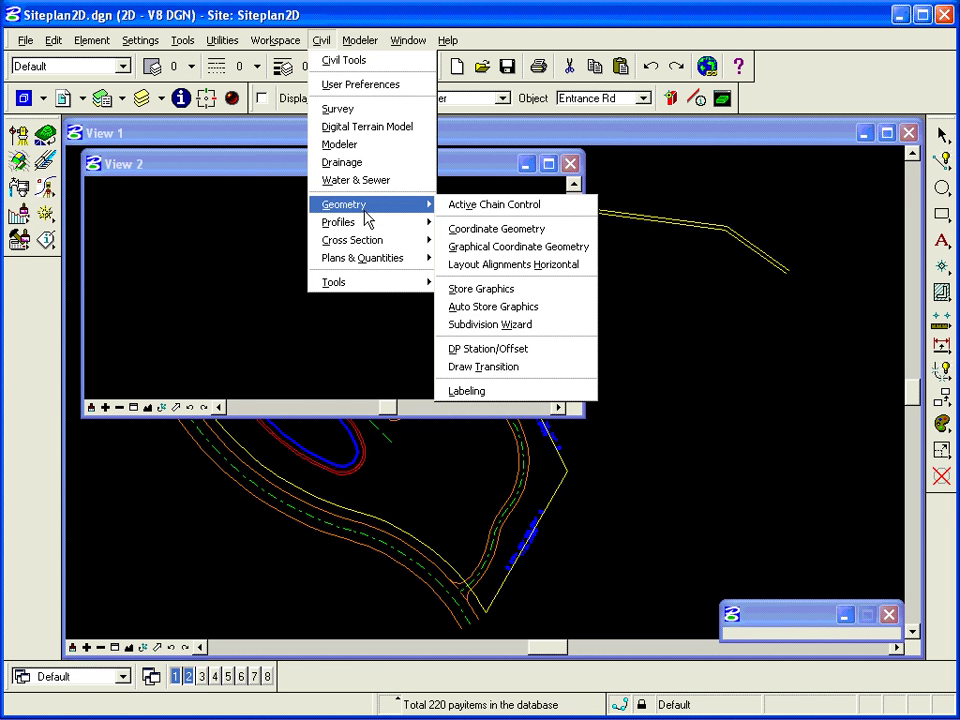
click(520, 210)
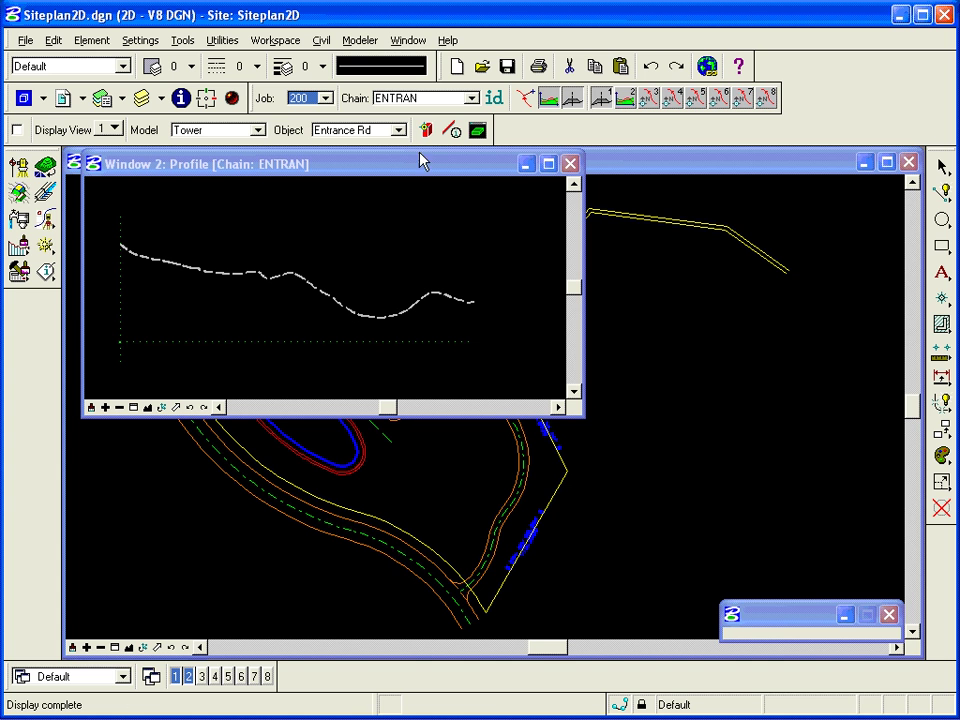
- Undock the Active Chain Control tool frame and select ENTRAN as the active chain
drag(254, 105, 249, 236)
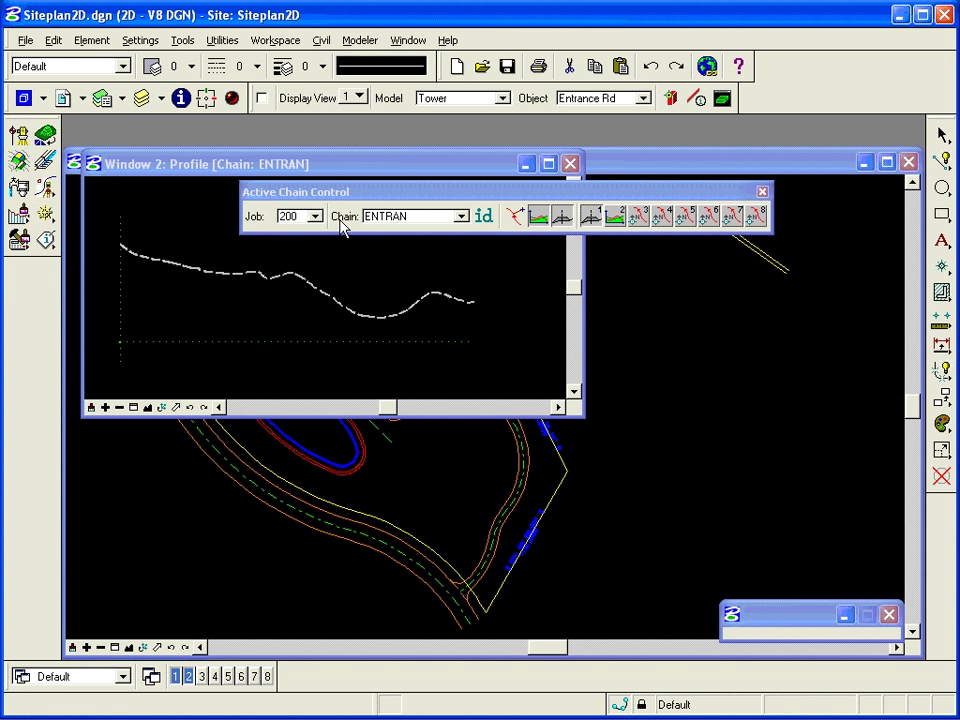
click(458, 218)
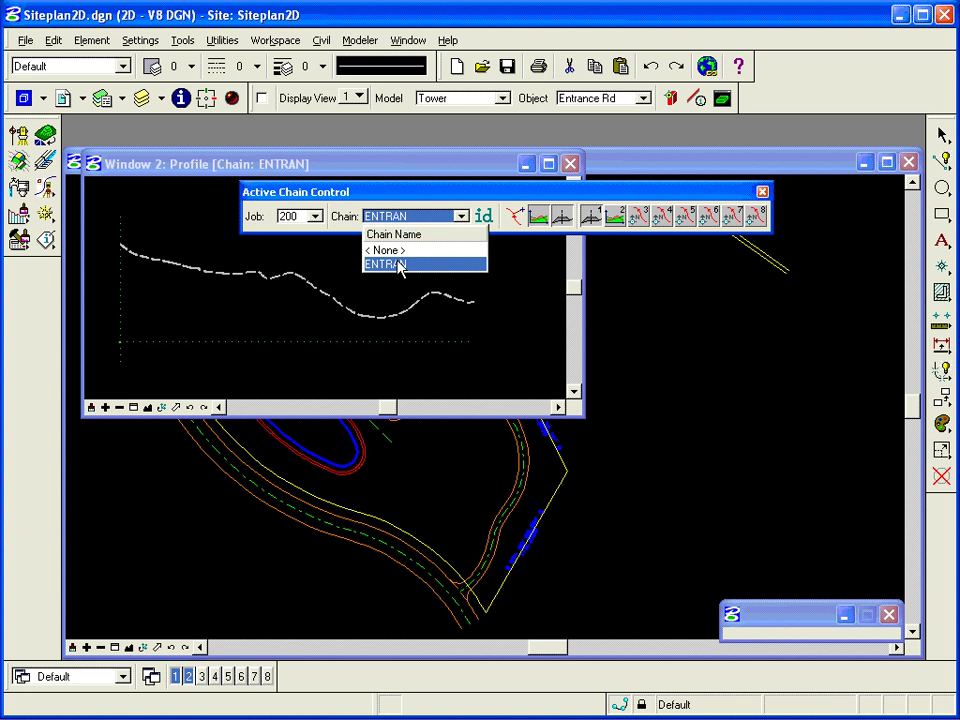
click(399, 265)
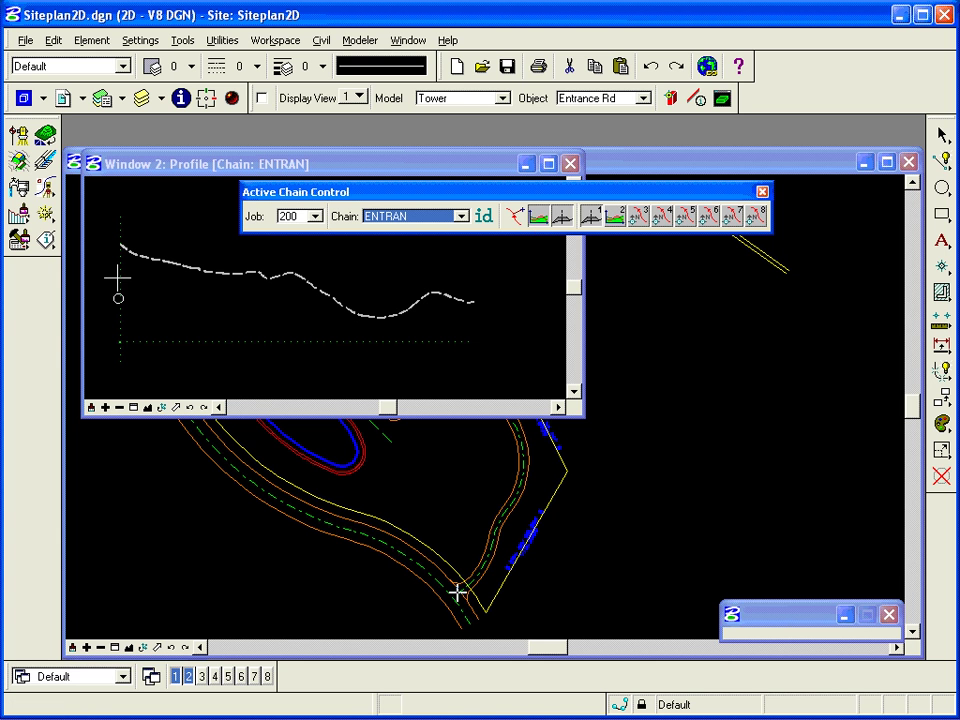
- Set View 1 to Plan and View 2 to Profile for the ENTRAN chain
right_click(593, 222)
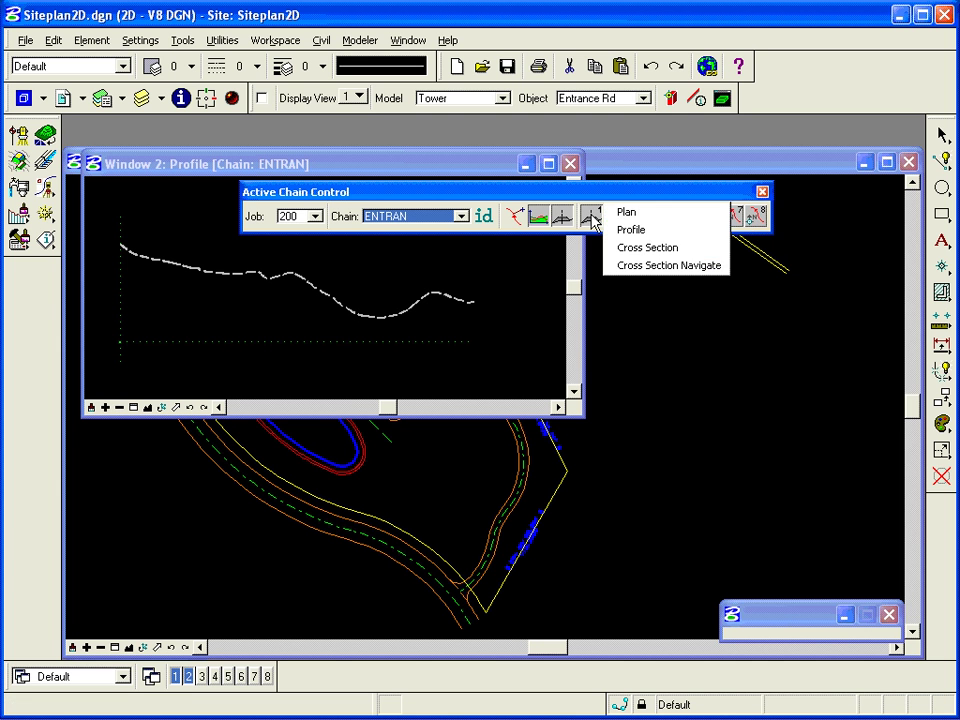
click(640, 221)
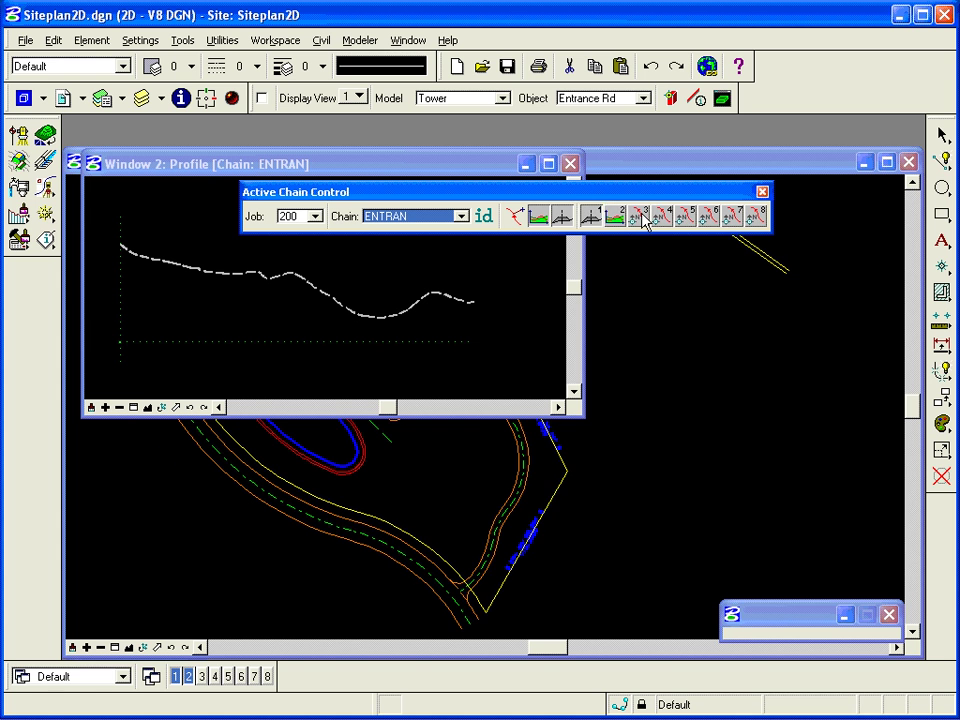
right_click(621, 221)
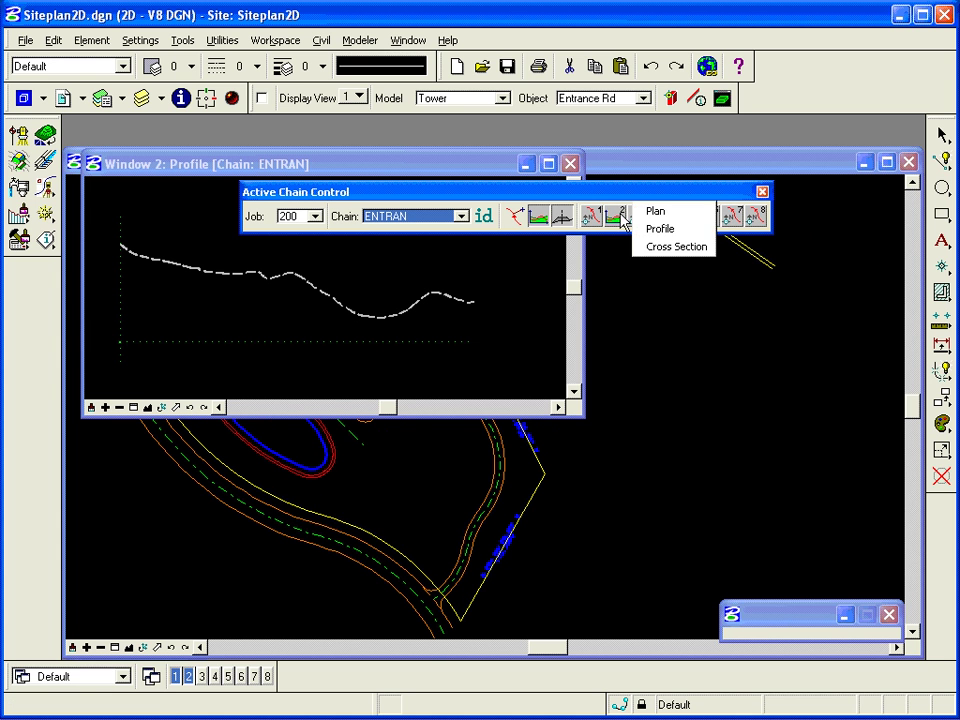
click(658, 169)
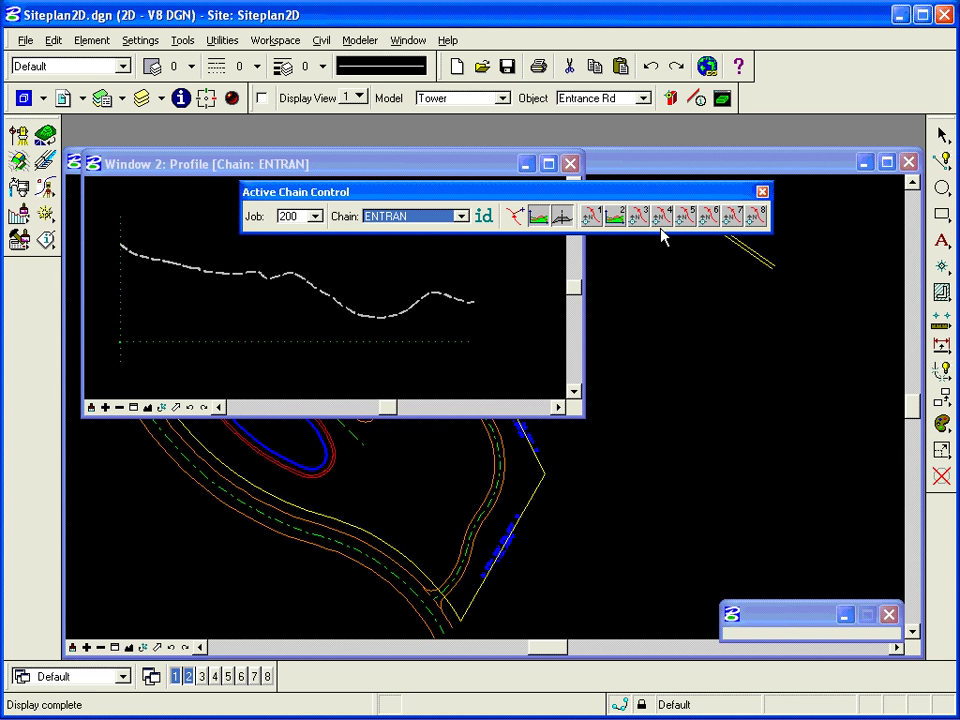
click(593, 220)
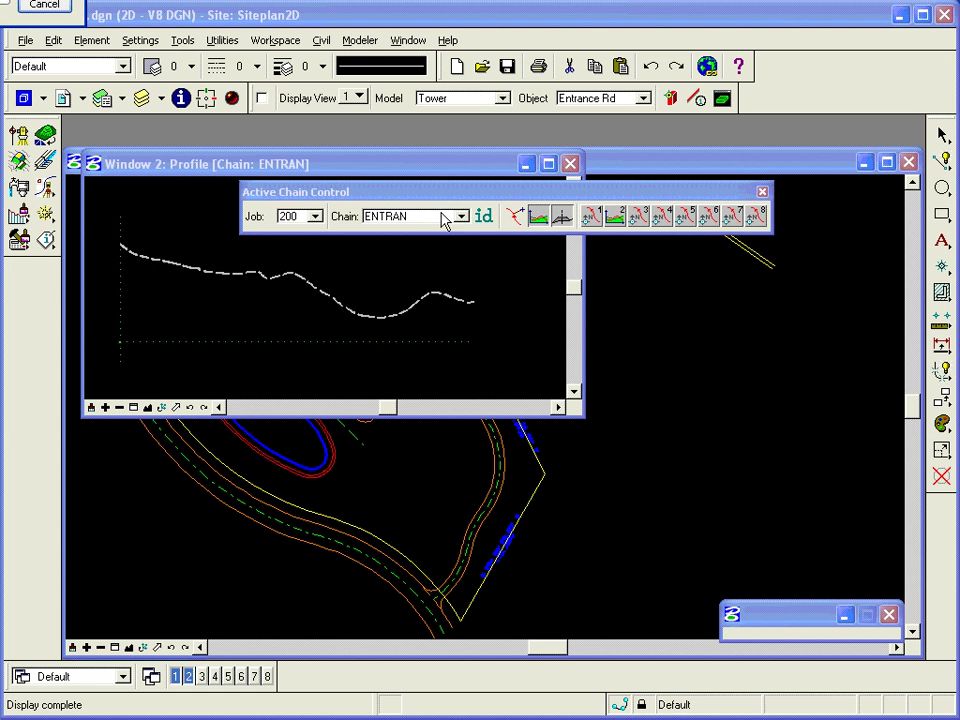
- Dock the Active Chain Control tool frame and rearrange the views so the Entrance Road plan and its profile can be seen together
drag(433, 185, 433, 193)
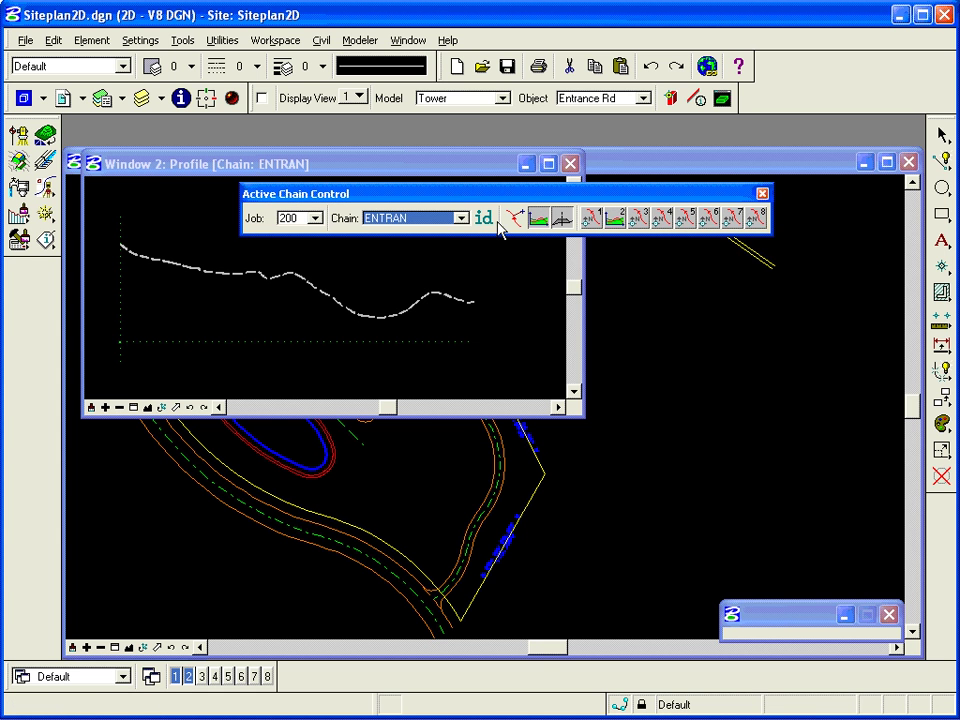
drag(500, 212, 649, 111)
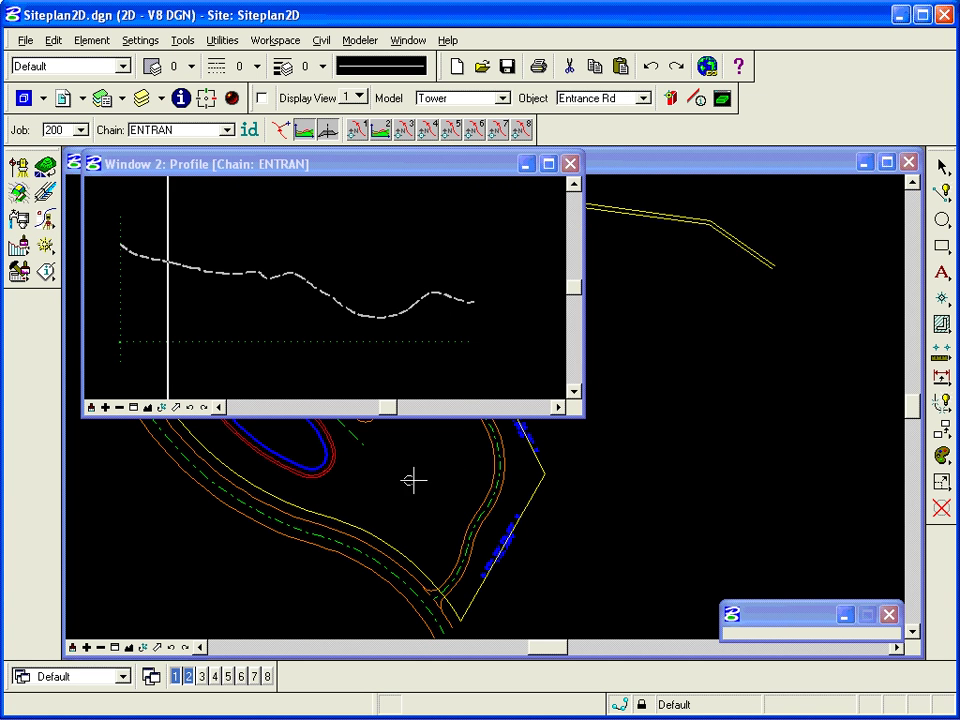
shift+drag(414, 480, 338, 483)
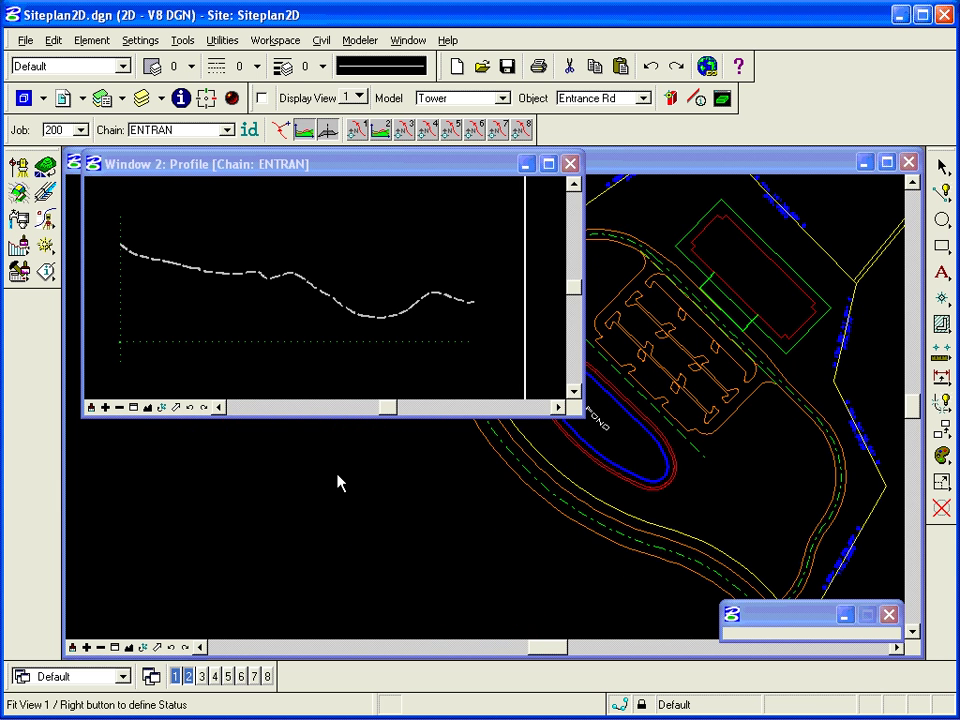
drag(354, 165, 340, 309)
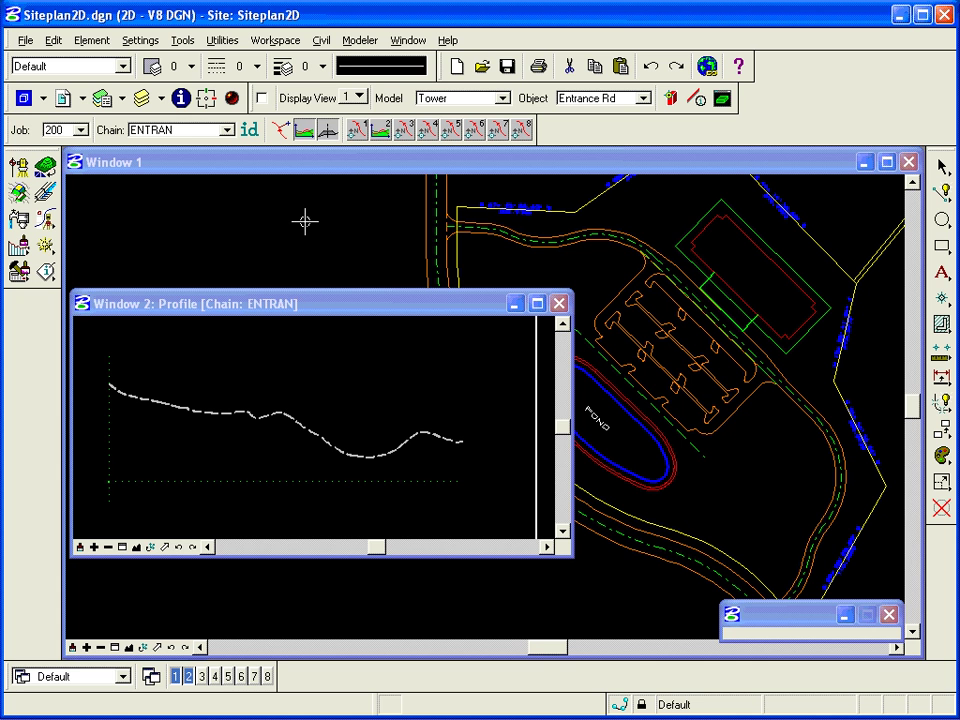
- Open the component-based Layout Profiles tools and the Curvilinear Coordinates dialog, placing both clear of the profile curve
click(324, 42)
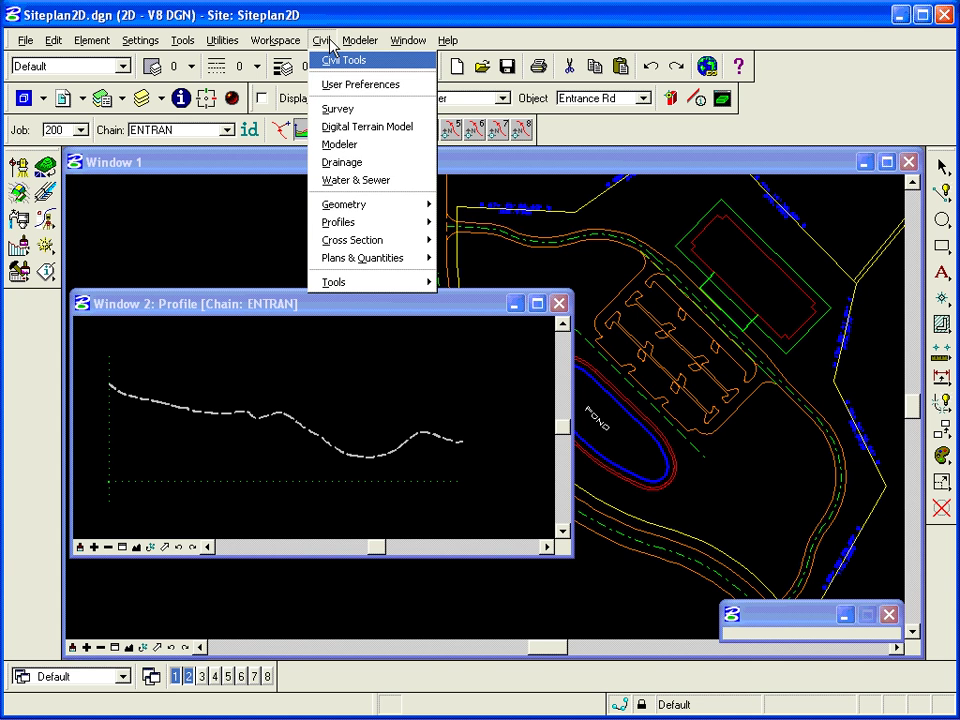
mouse_move(355, 227)
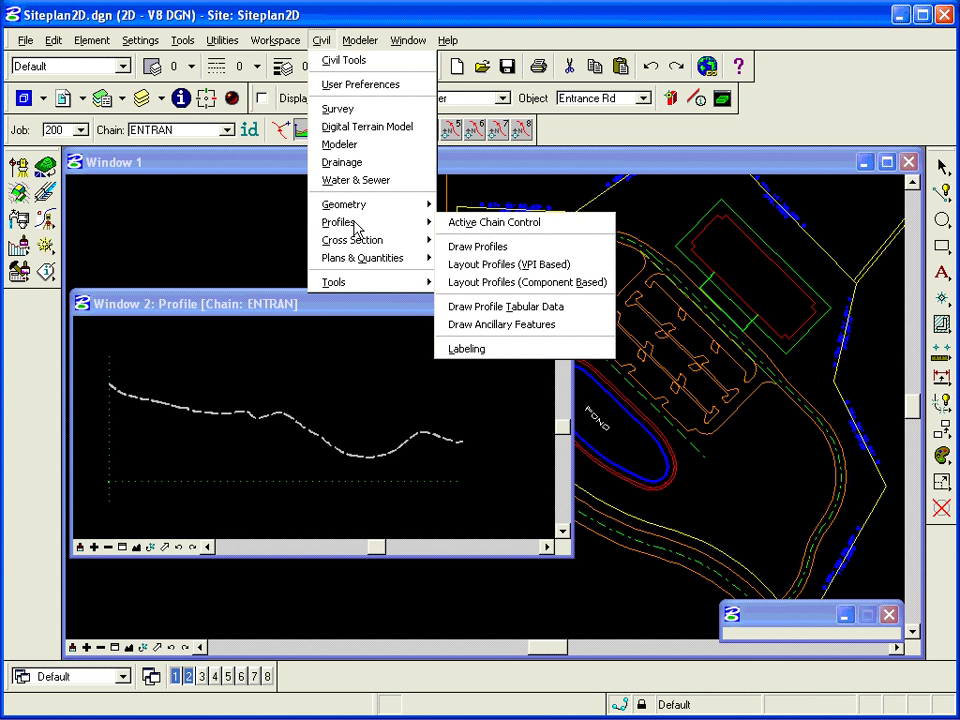
click(573, 287)
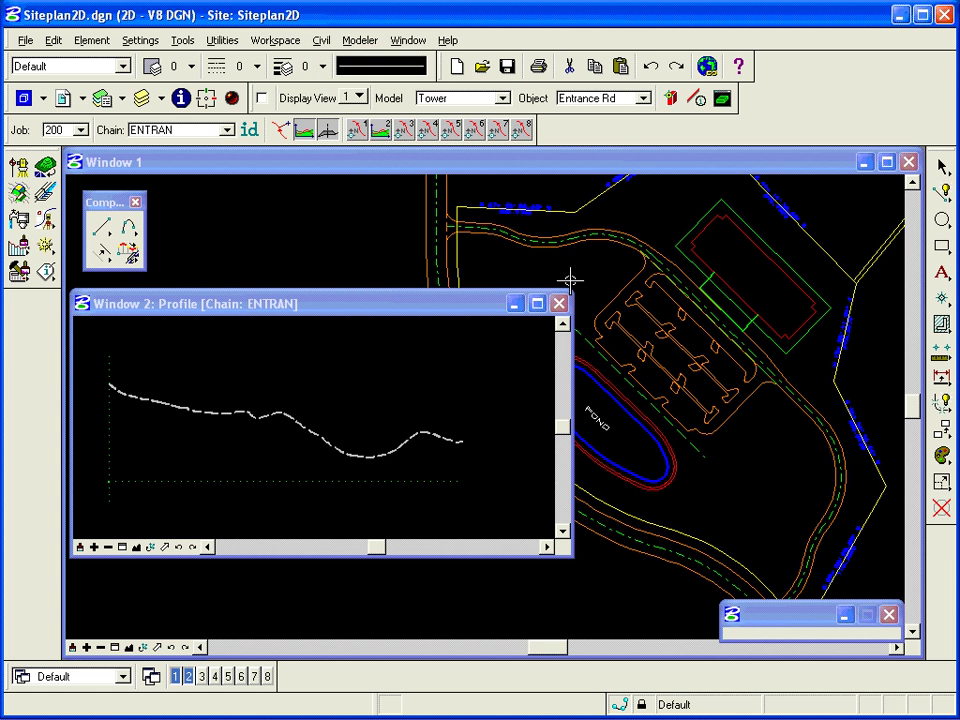
drag(112, 203, 621, 237)
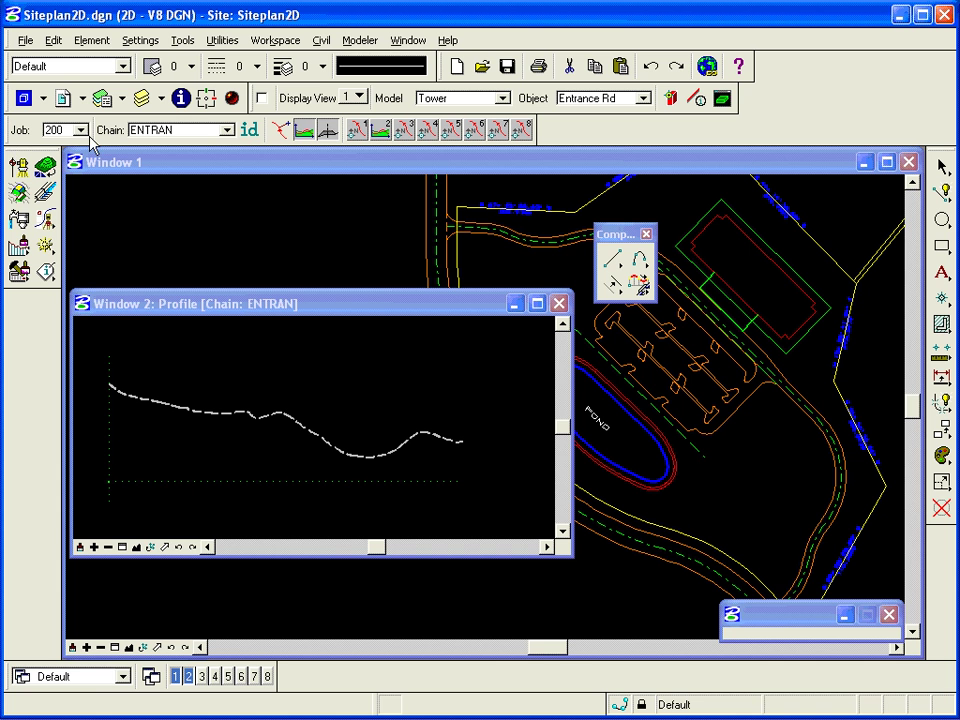
click(281, 134)
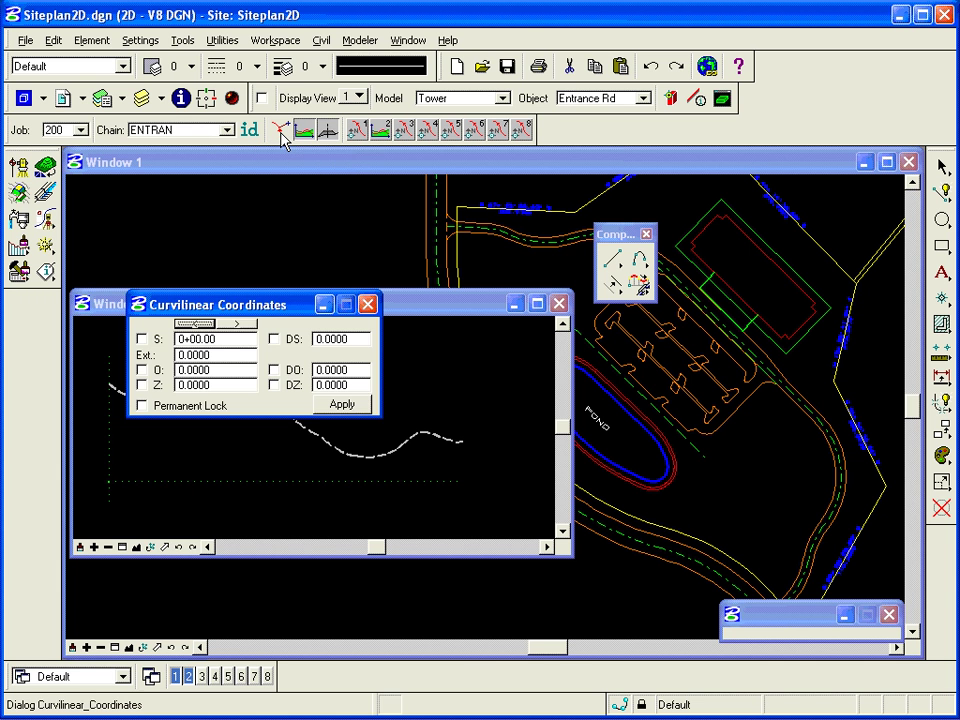
drag(240, 304, 293, 197)
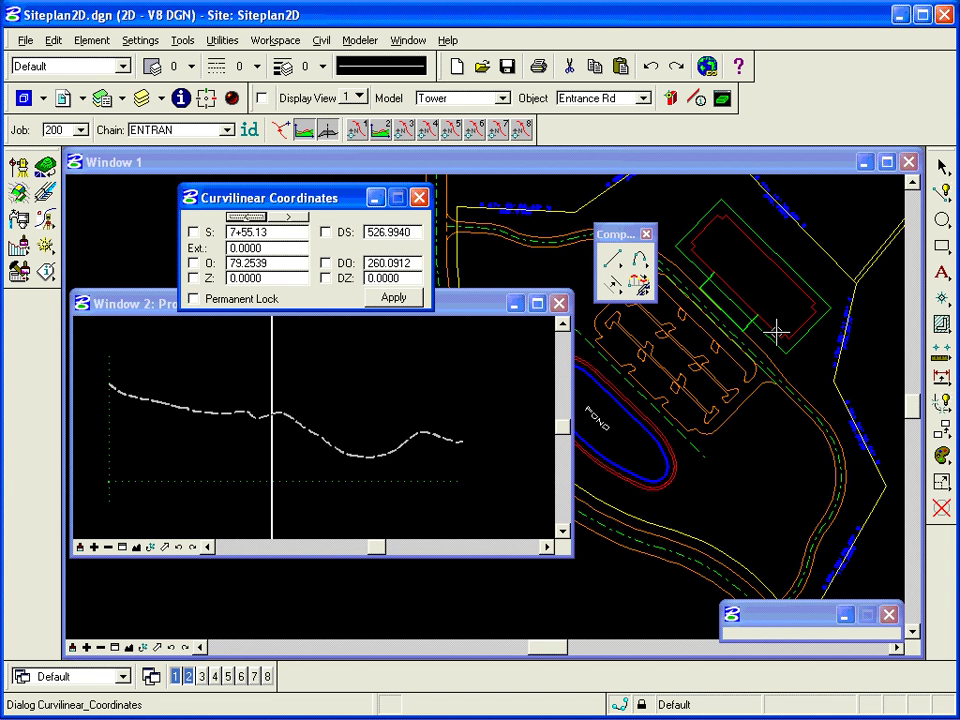
- Tear off the Place VA Lines tools beside the component toolbox, checking and closing the Place VA Curves tools
drag(619, 232, 718, 238)
click(536, 216)
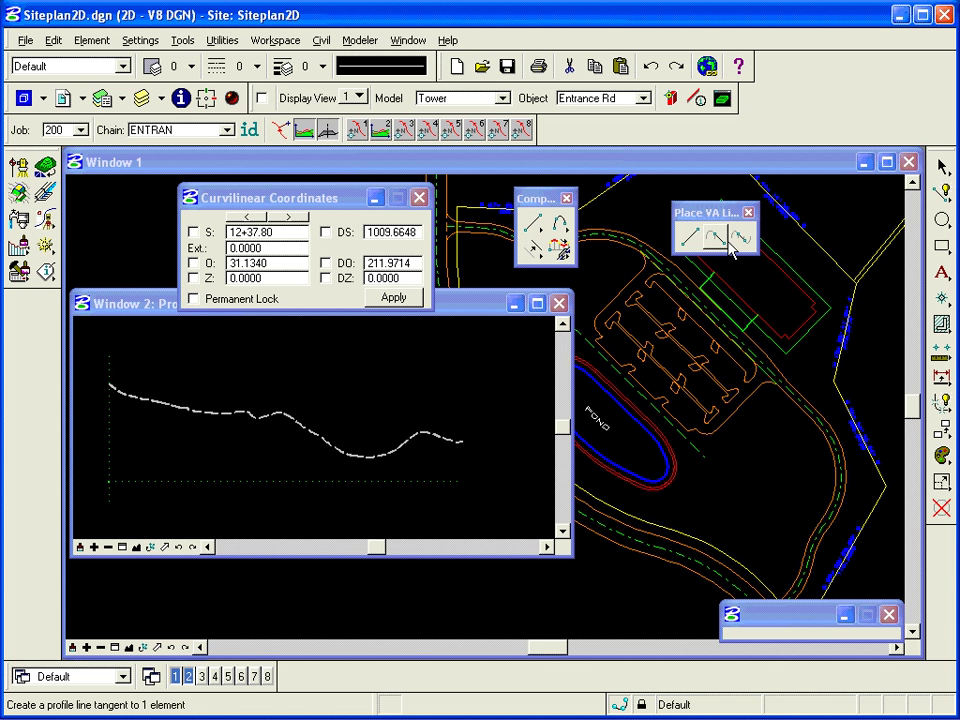
drag(559, 224, 690, 277)
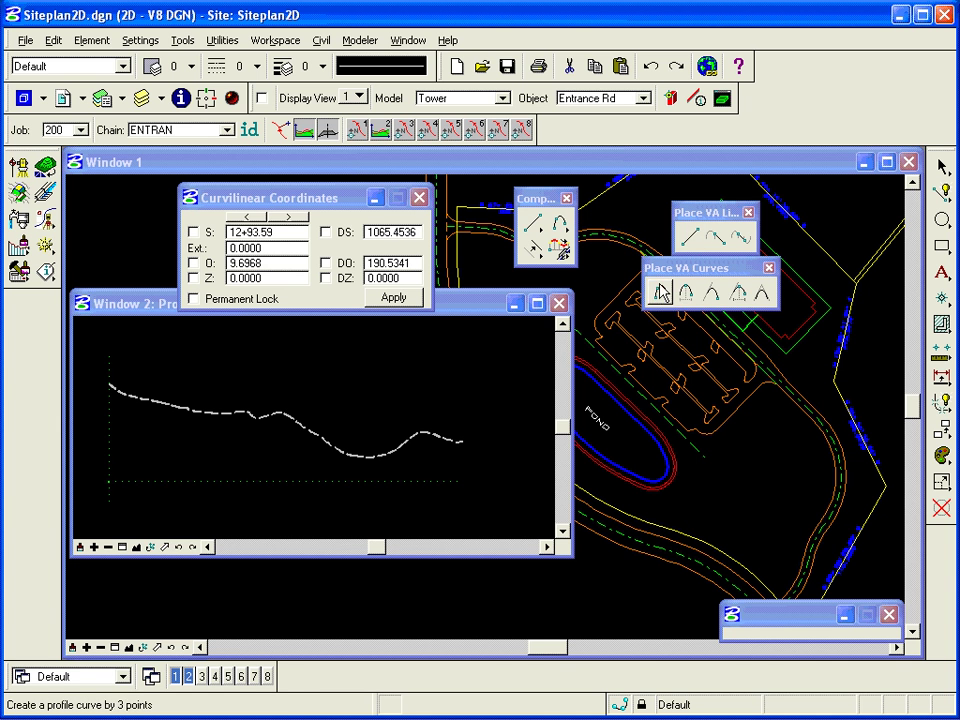
click(768, 270)
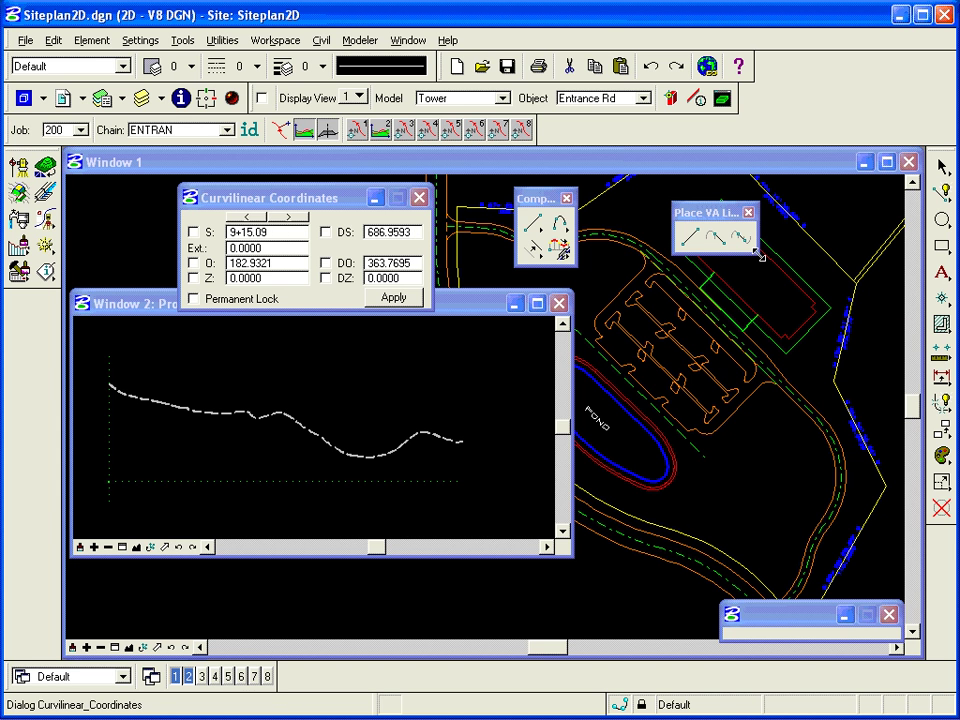
- Start a profile line by points at the beginning of the existing ground profile, at station 0+00
click(123, 548)
click(104, 382)
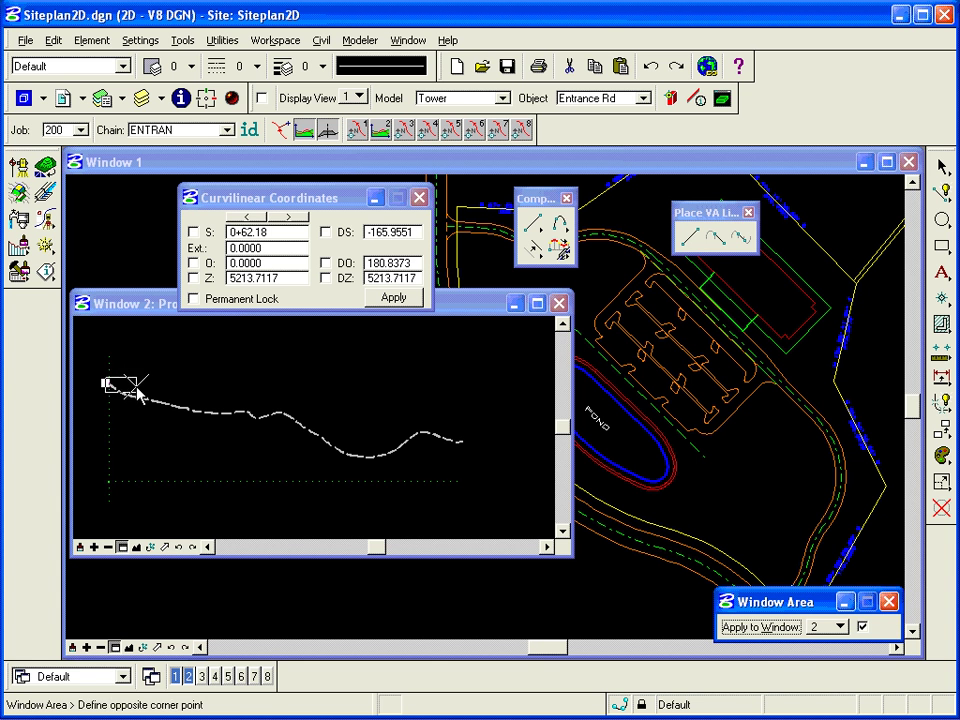
click(142, 391)
right_click(154, 415)
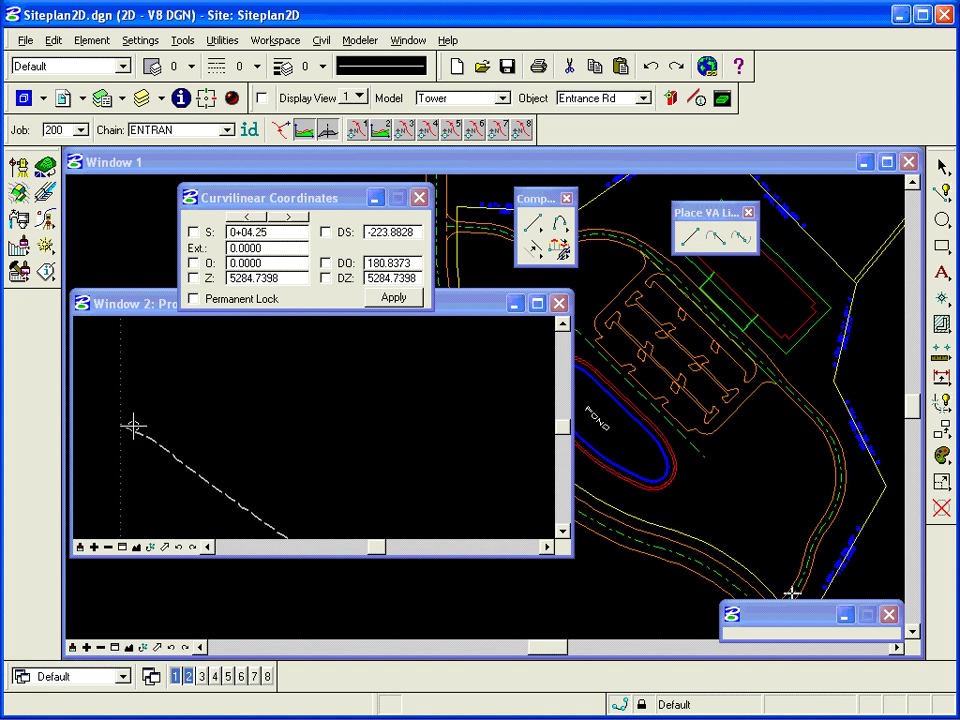
click(692, 240)
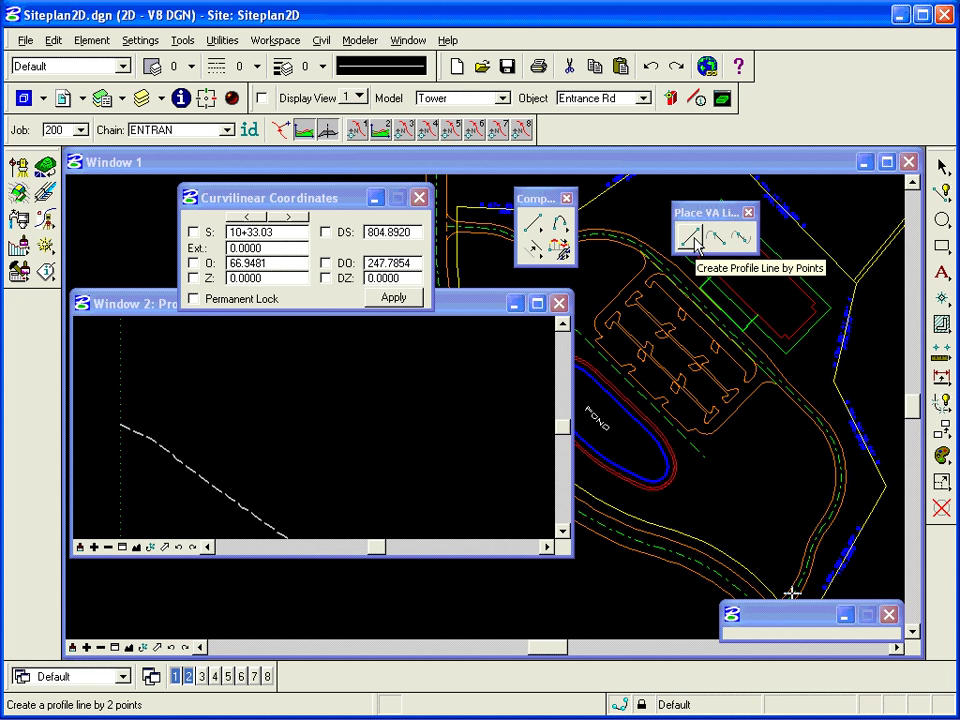
click(692, 238)
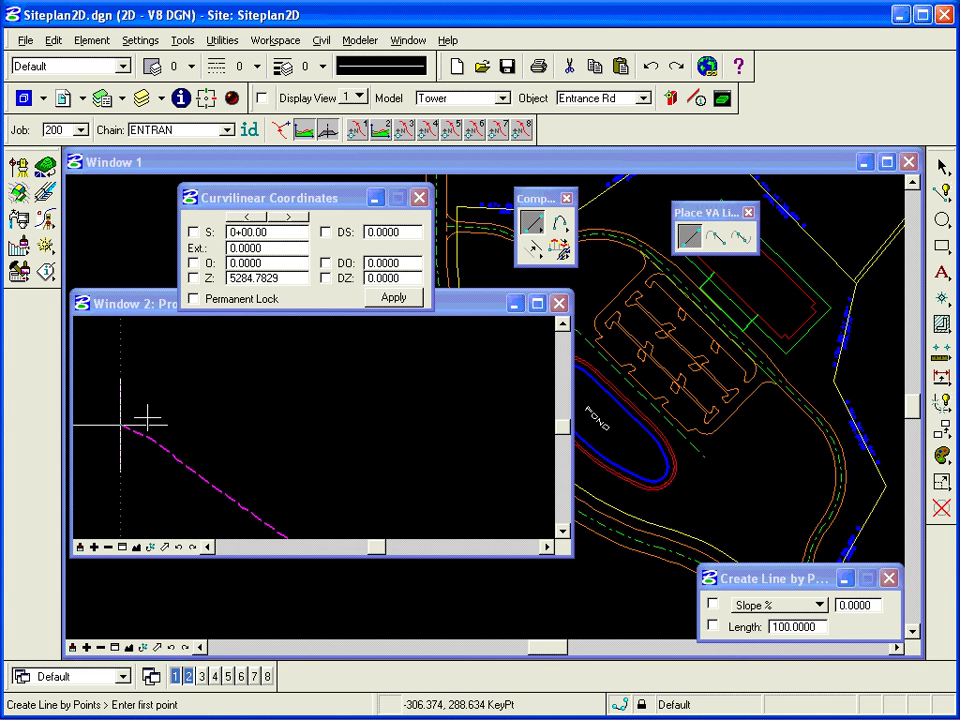
click(146, 413)
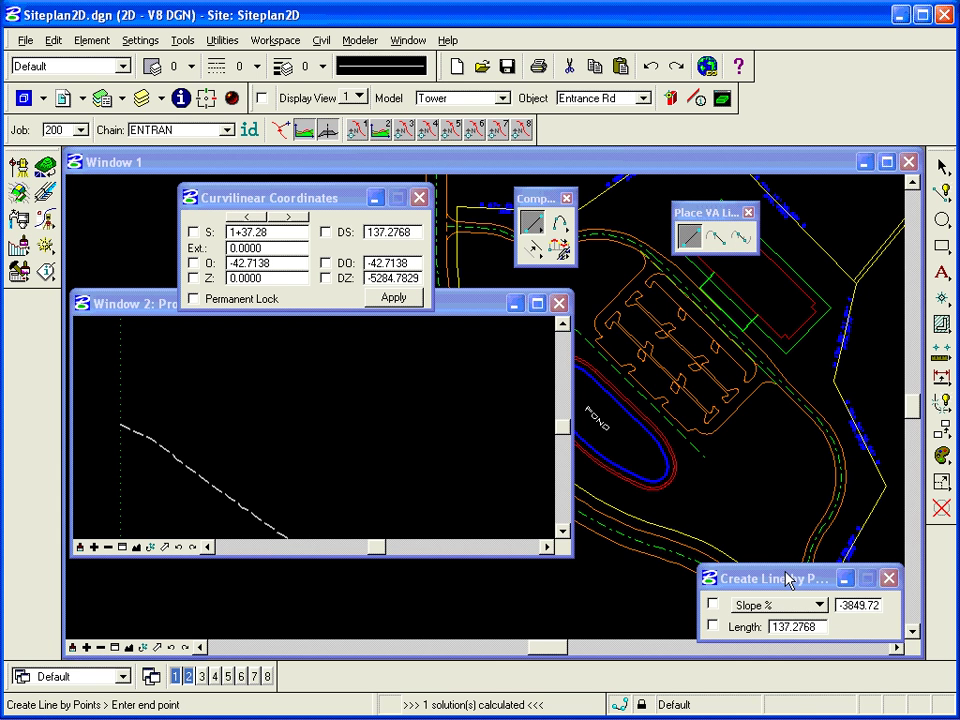
- Lock the line to a -2% slope and a length of 40, and place it from the ground profile's beginning
drag(789, 579, 676, 356)
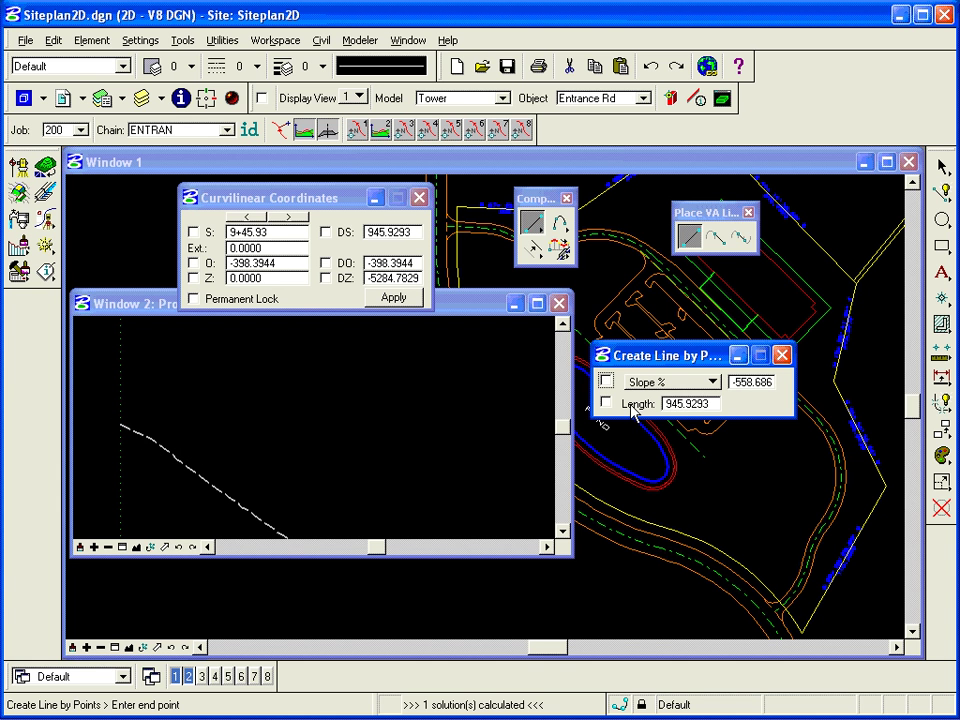
drag(650, 355, 390, 360)
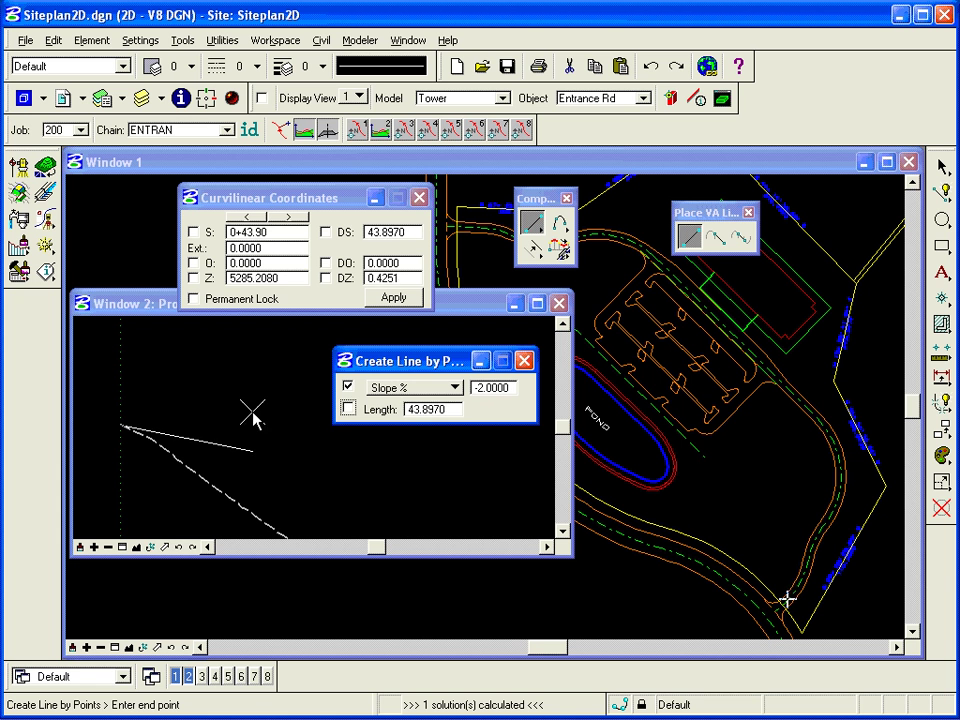
click(349, 409)
double_click(445, 410)
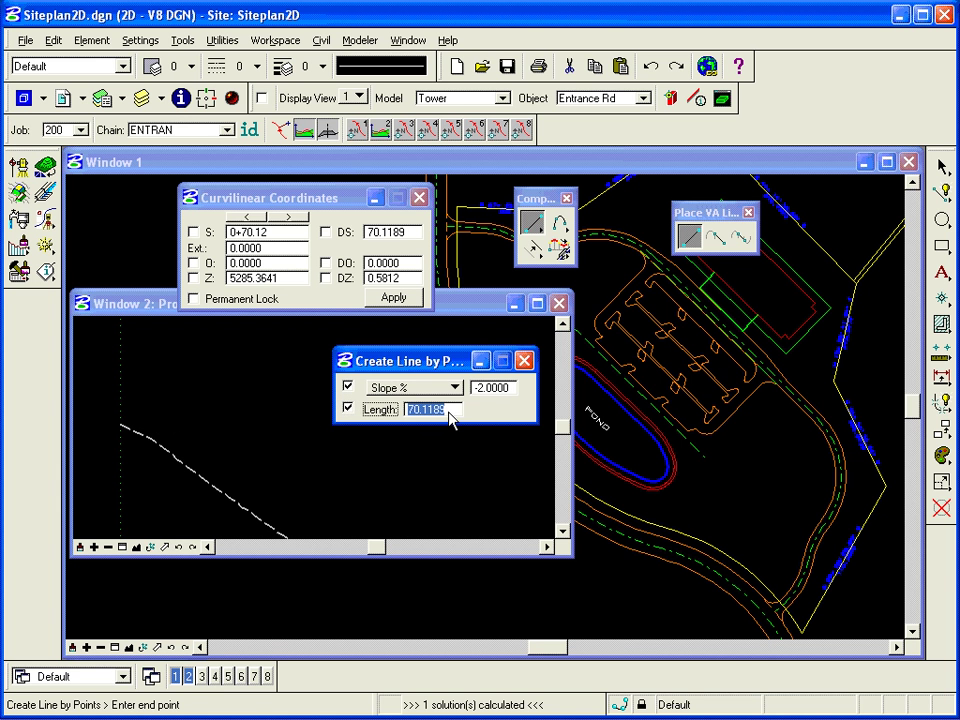
text(40)
key(Tab)
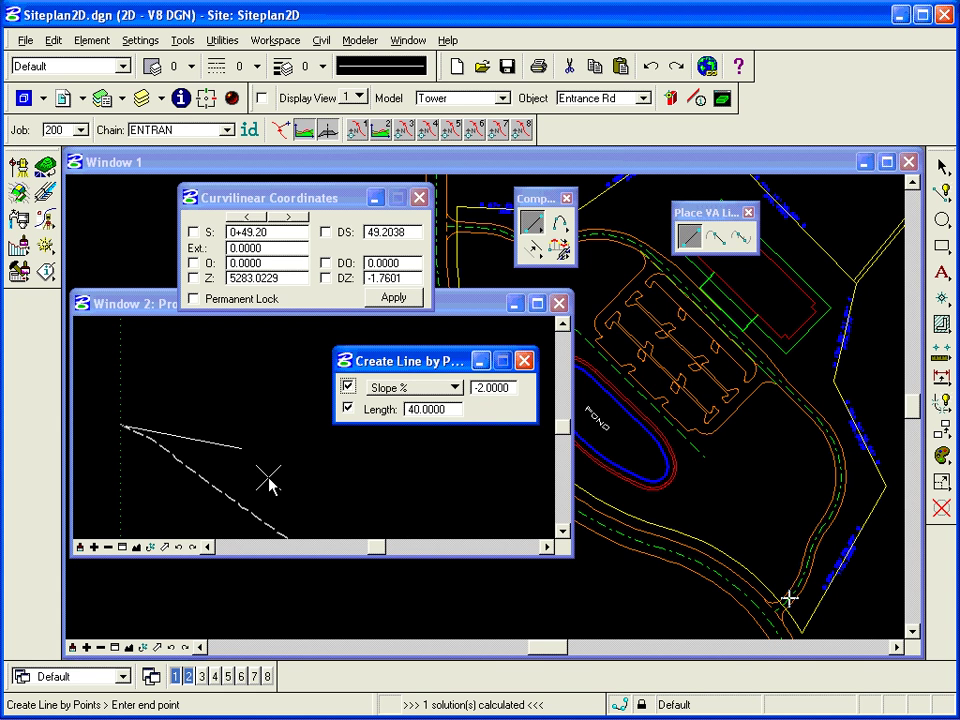
click(348, 478)
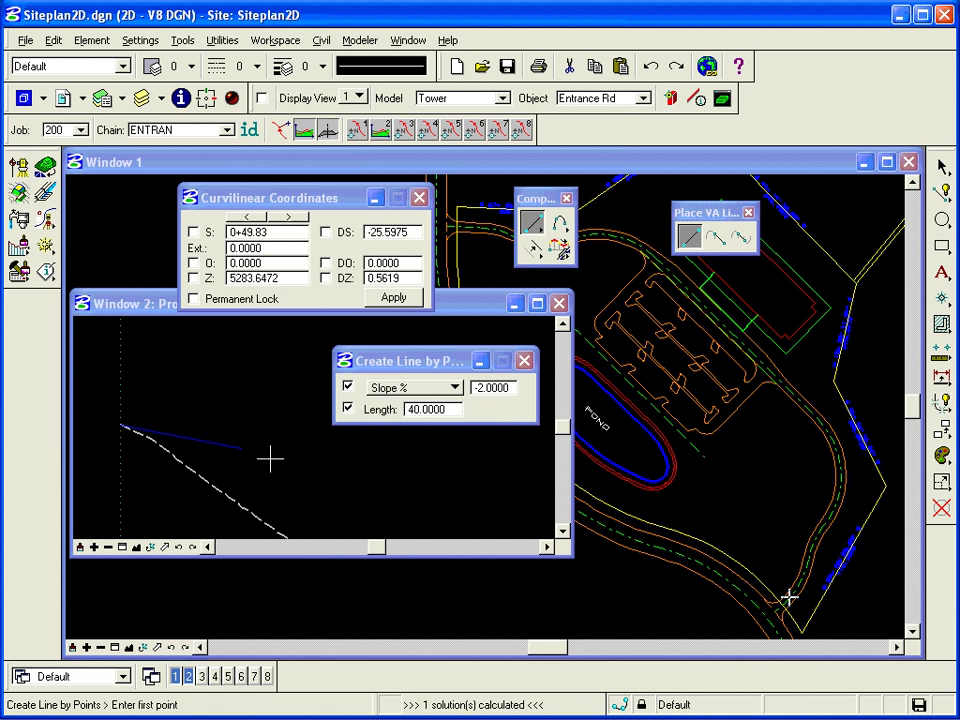
- Release the slope and length locks and start another profile line at the end of the existing ground profile, station 16+28.83
click(349, 388)
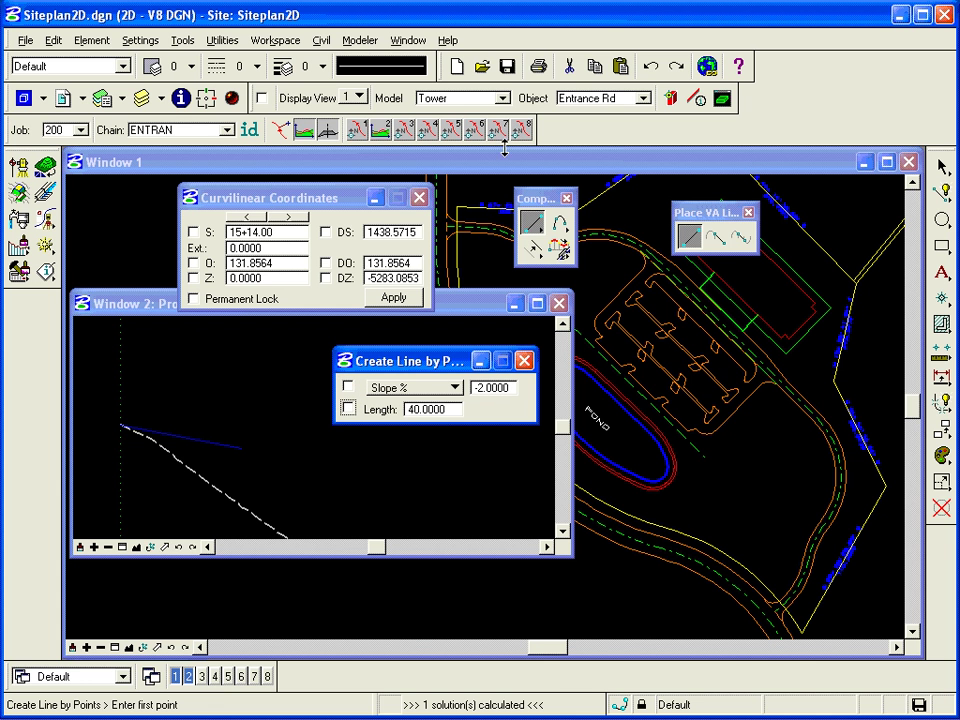
click(383, 135)
drag(405, 364, 392, 319)
click(118, 548)
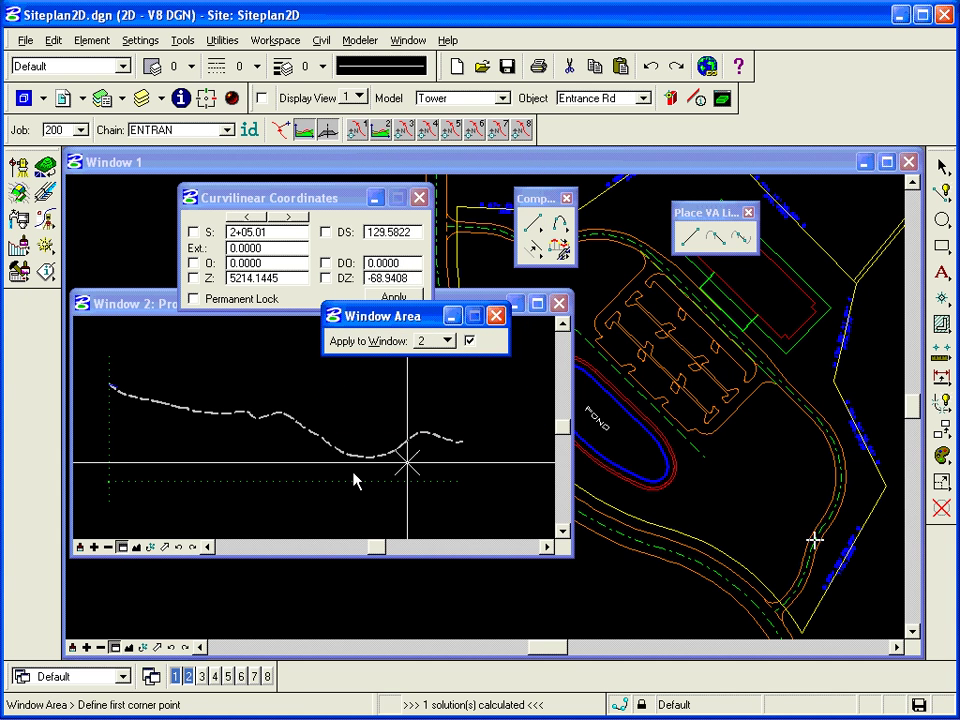
click(430, 433)
click(472, 452)
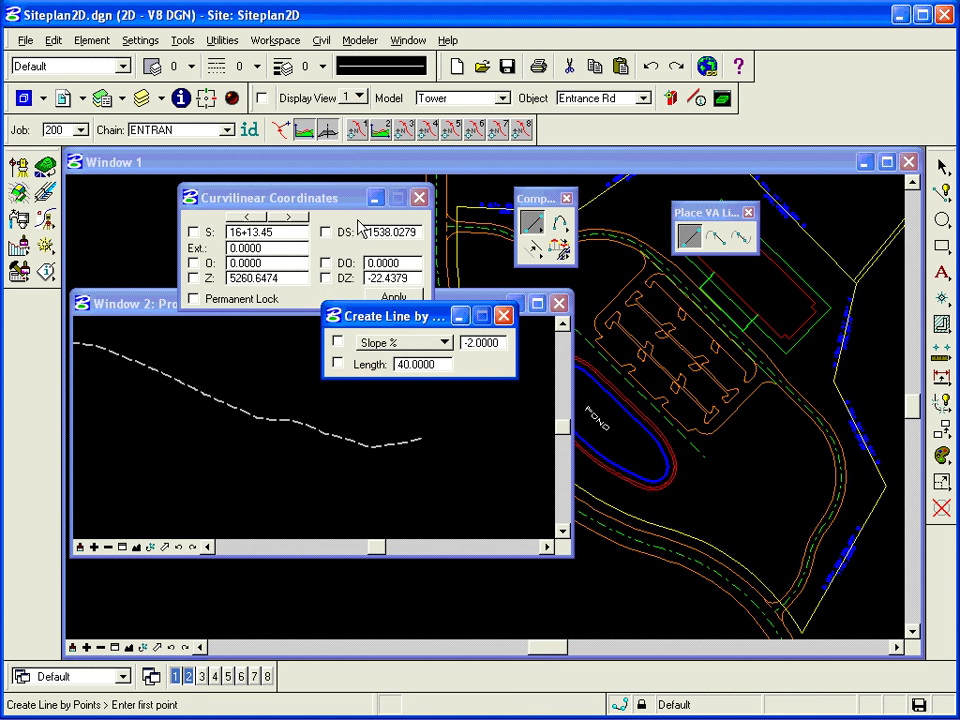
drag(300, 198, 266, 197)
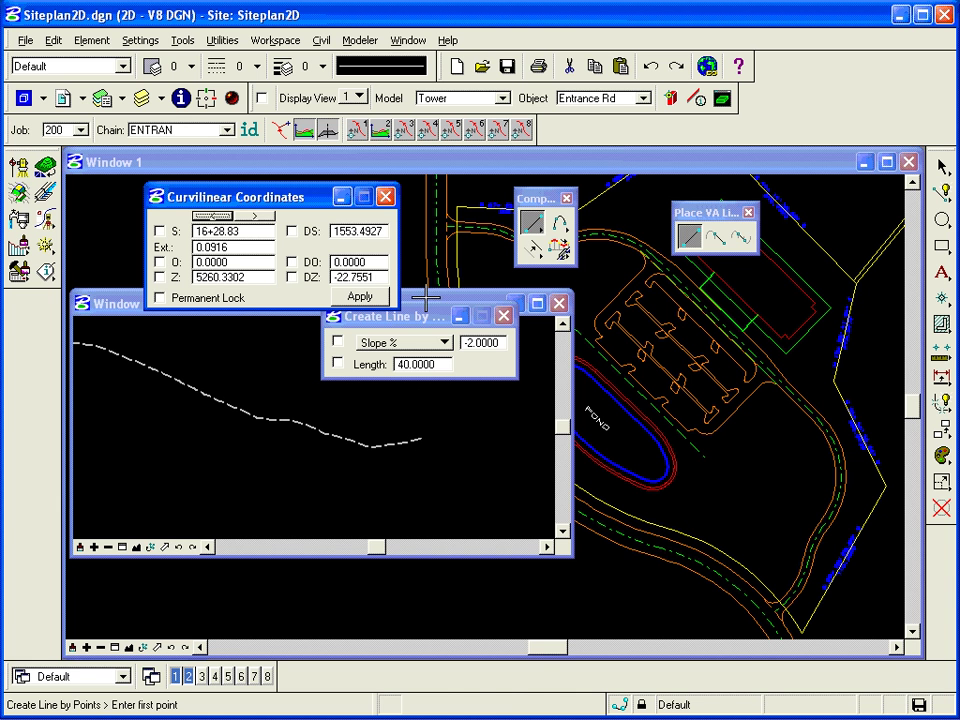
middle_click(426, 437)
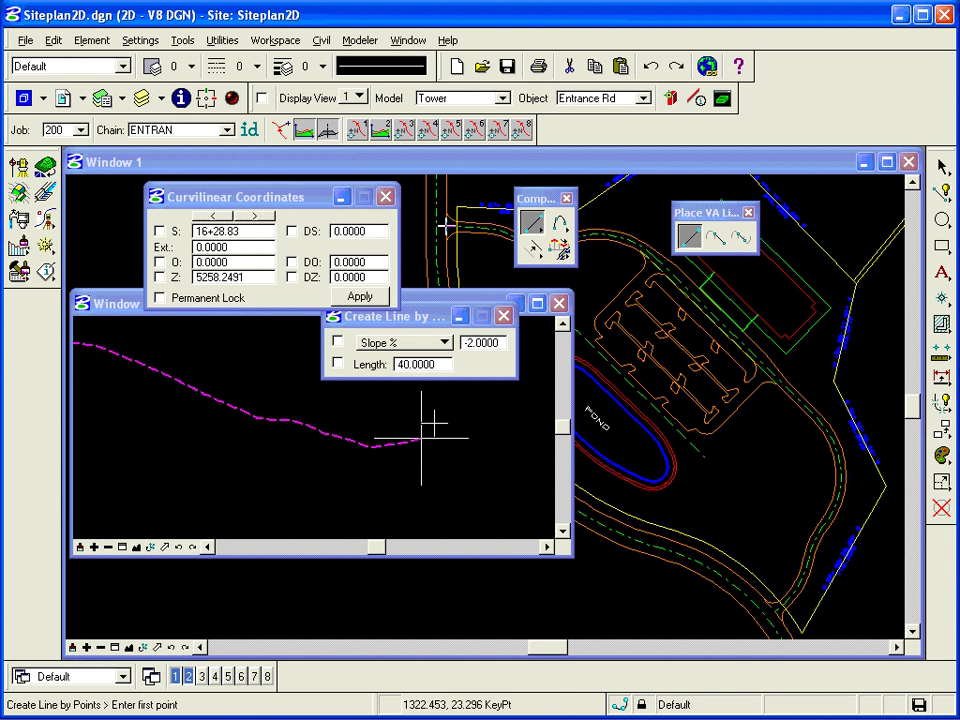
click(433, 427)
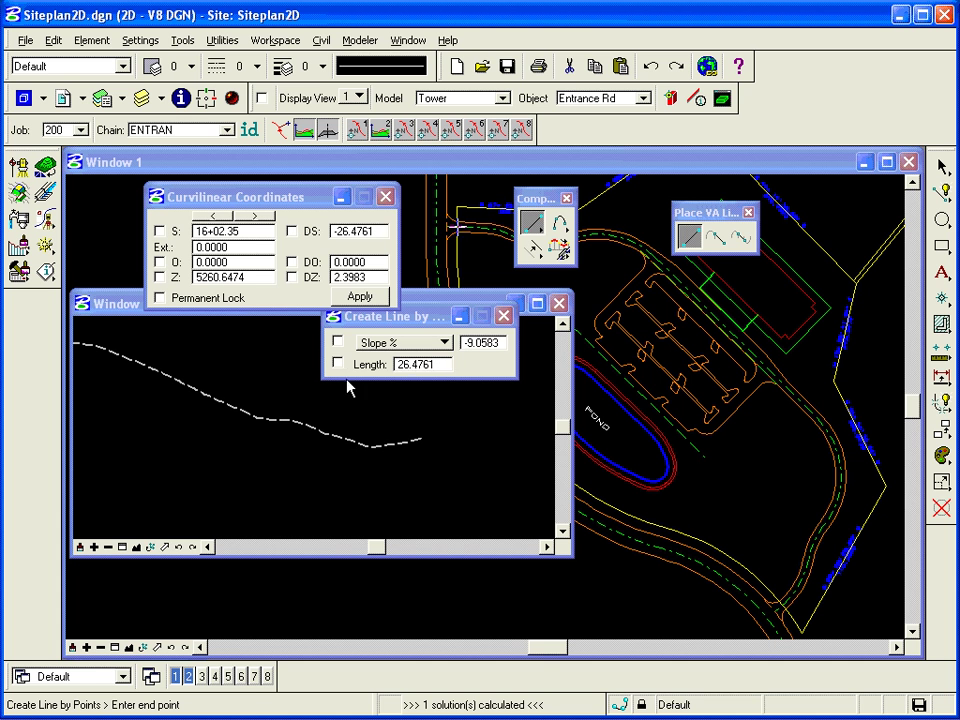
- Lock the line to a 2% slope and a length of 40, and place it back from the ground profile's end
click(338, 342)
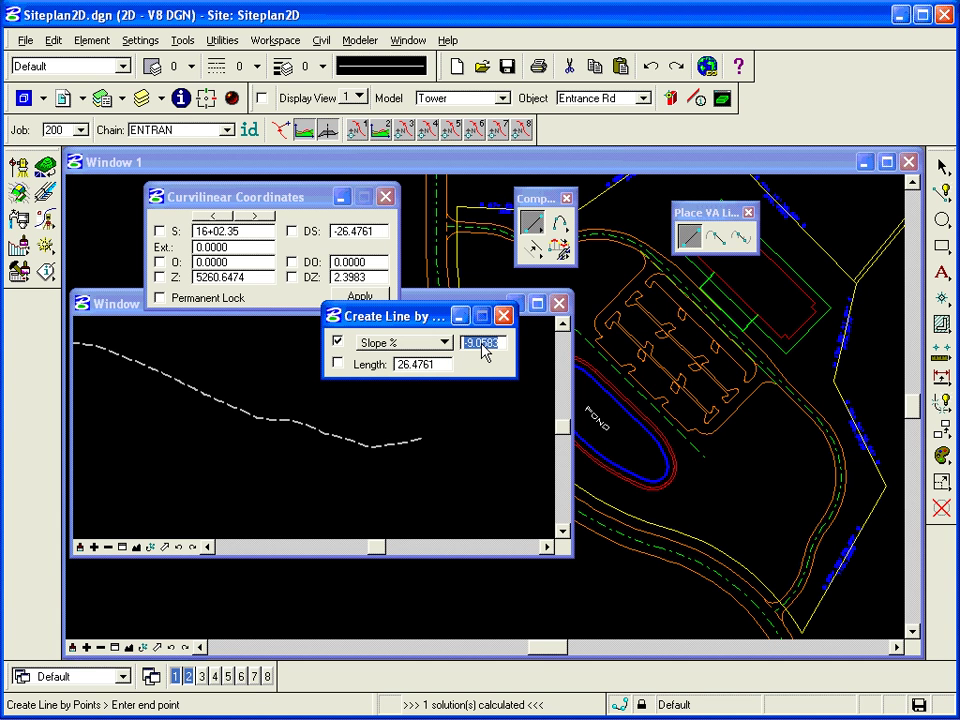
text(2)
key(Return)
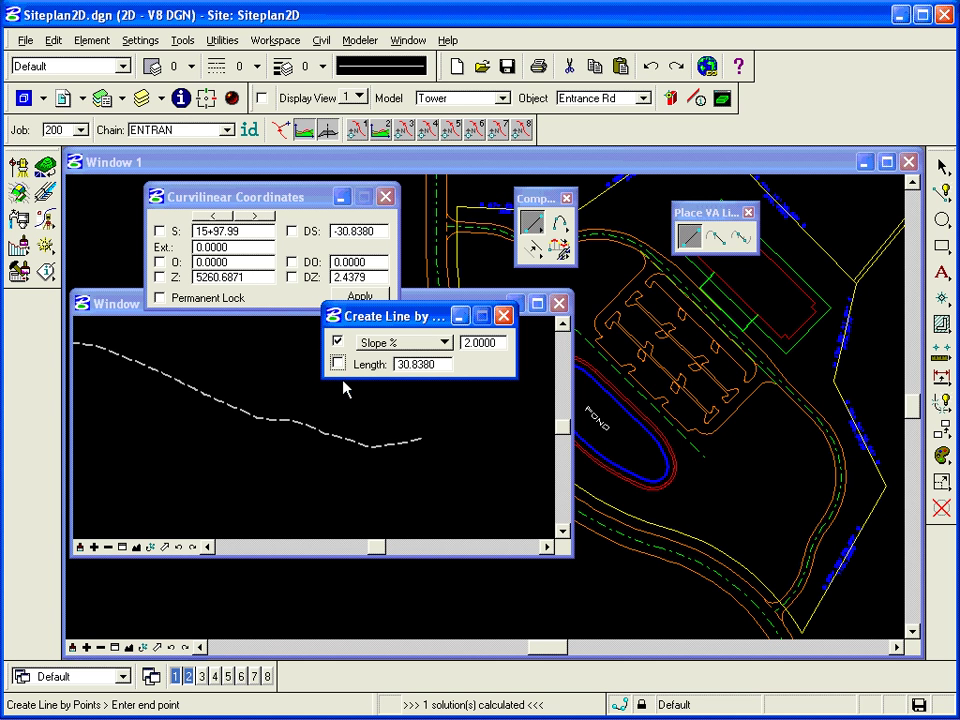
click(430, 365)
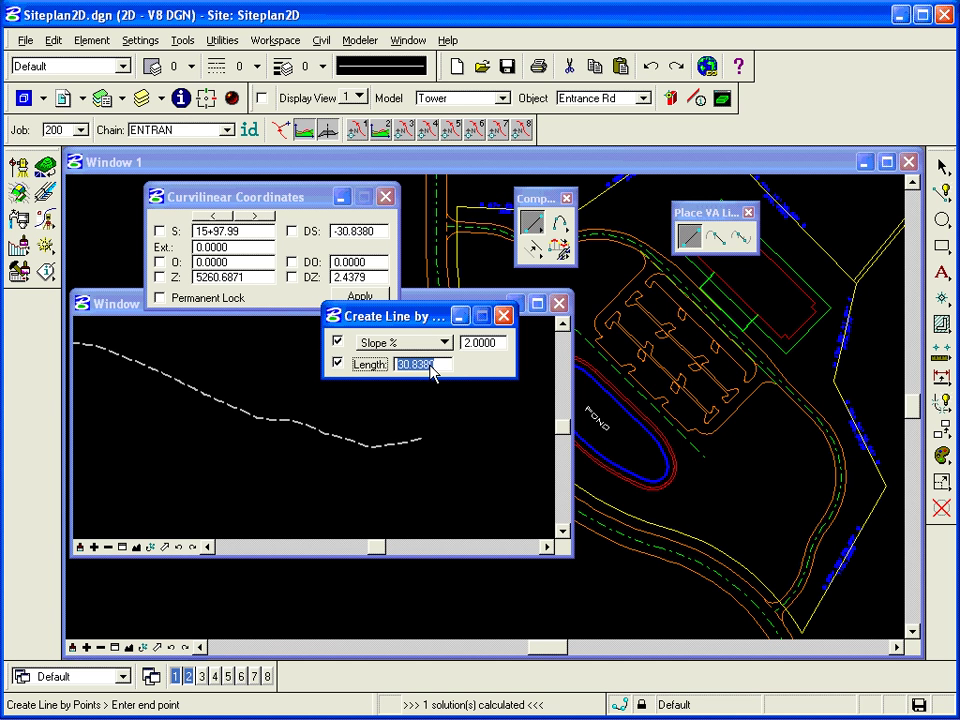
text(40.0000)
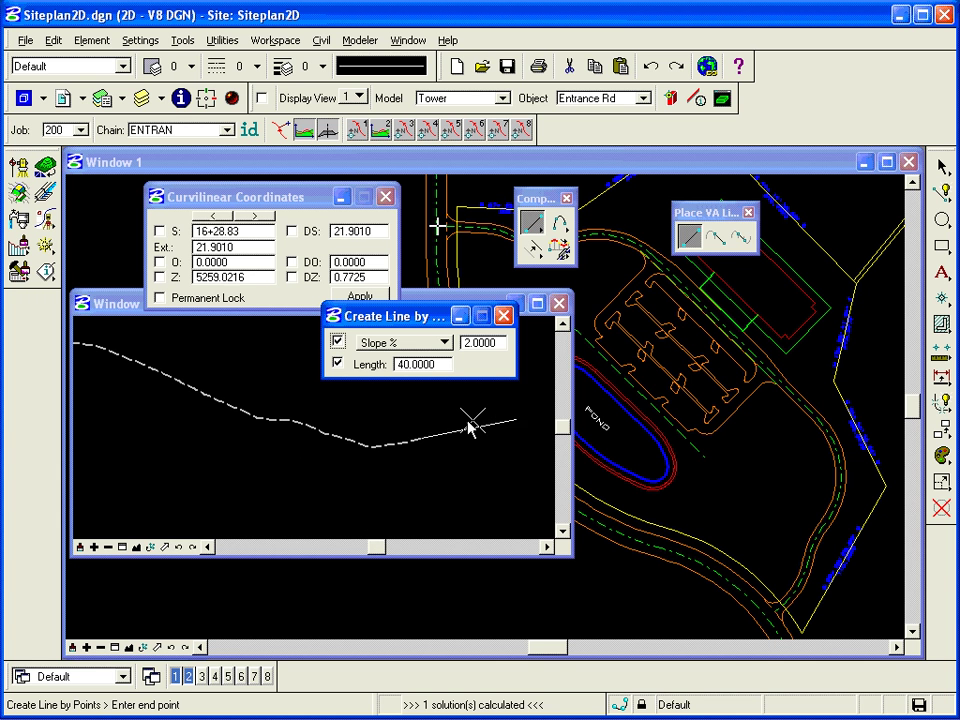
click(207, 487)
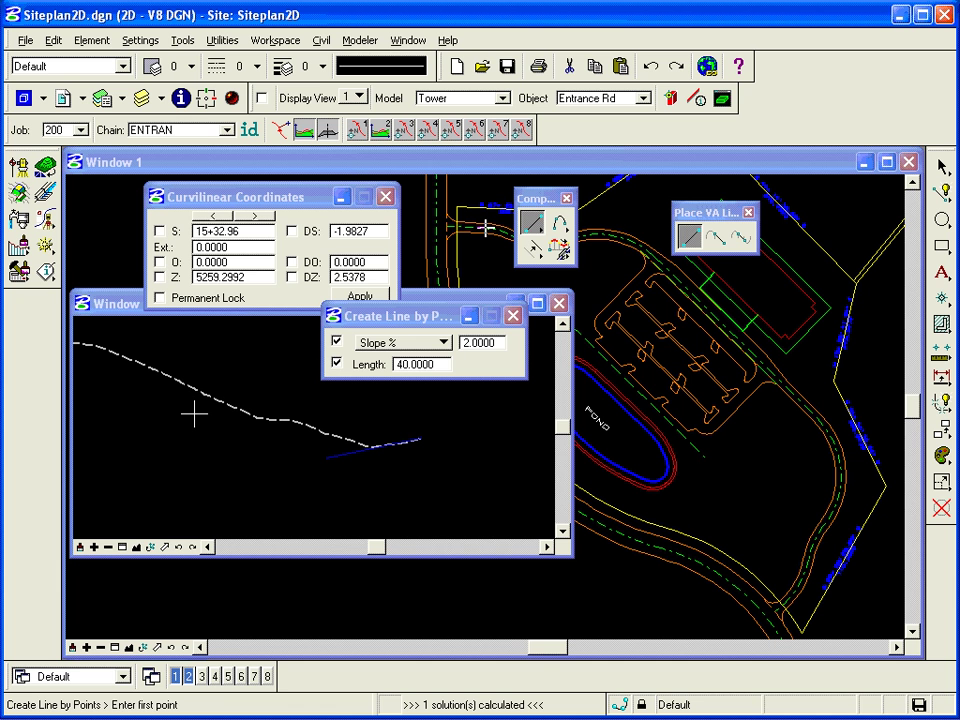
- Start the Height/Slope analysis on model Tower in Elevation mode with Display Only on
click(108, 547)
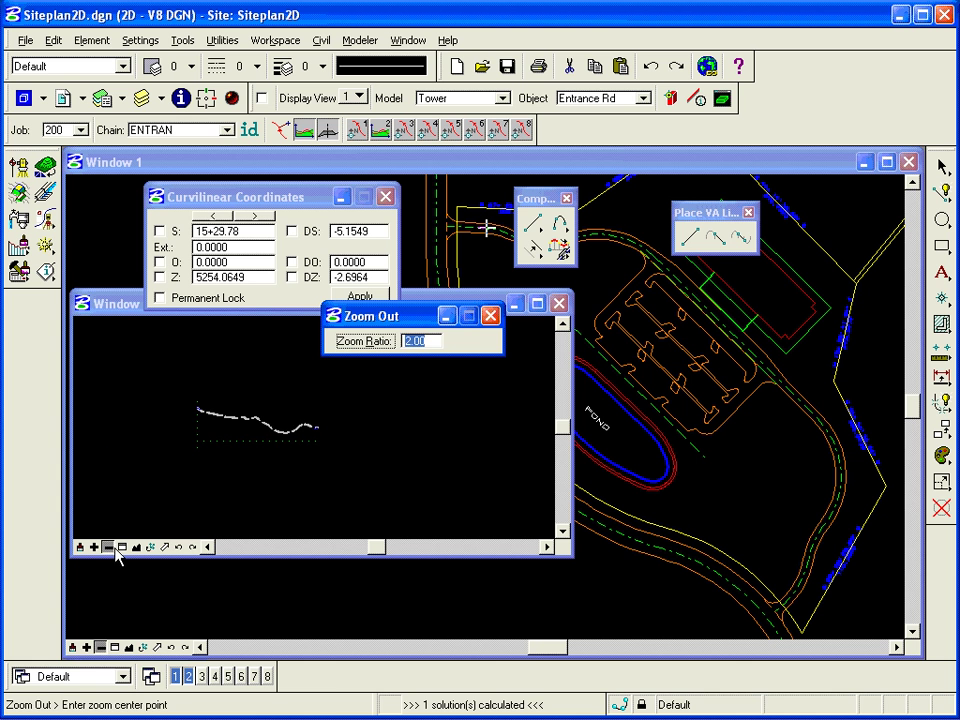
click(122, 548)
click(214, 404)
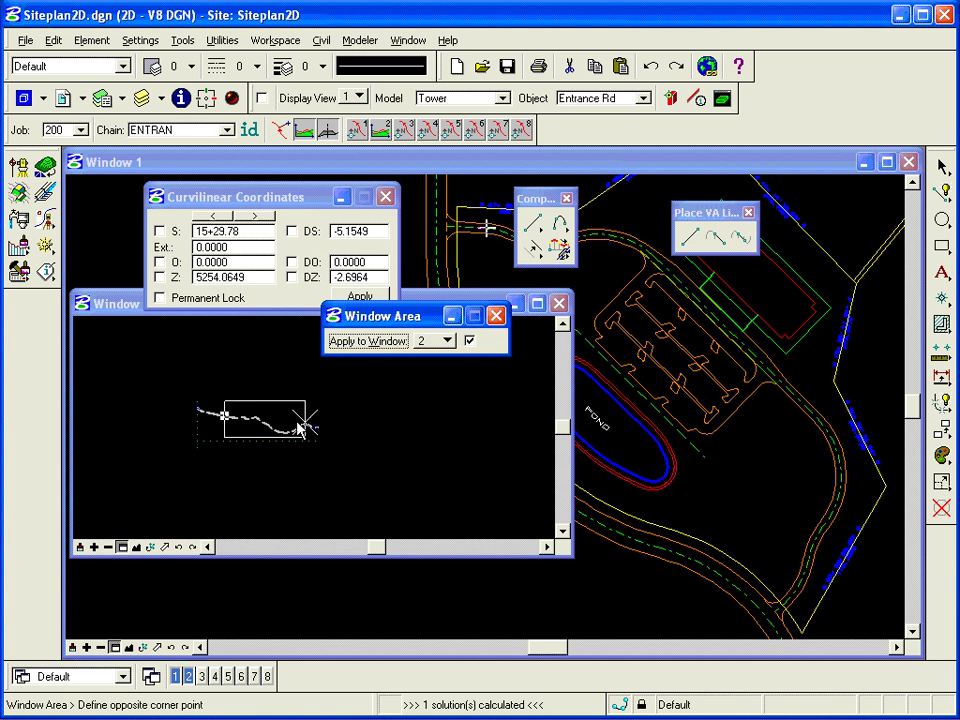
click(315, 435)
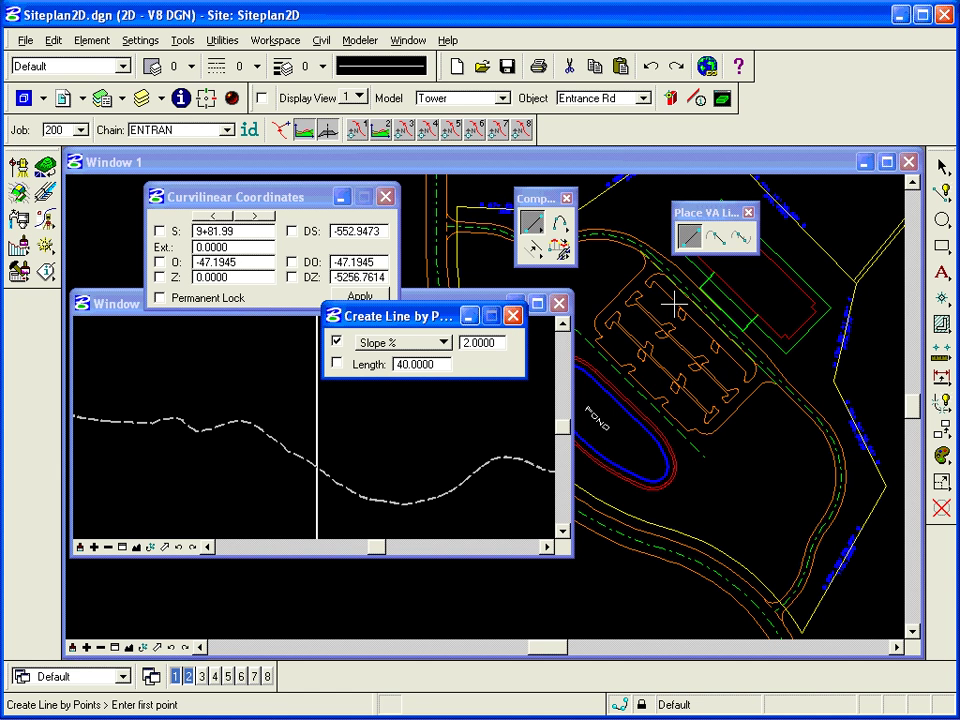
click(321, 40)
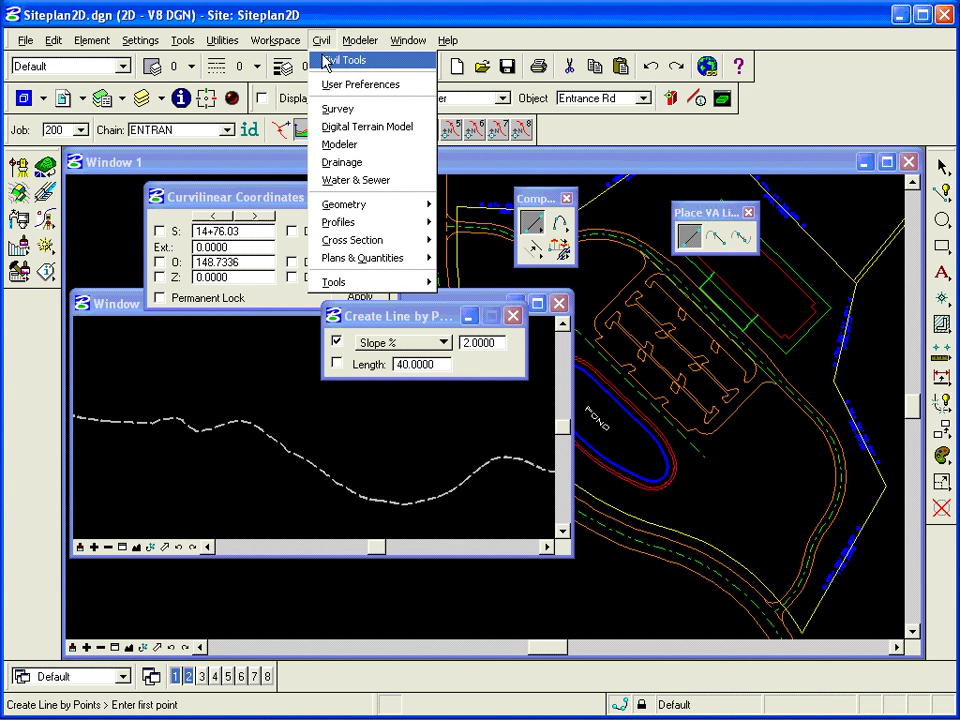
mouse_move(350, 42)
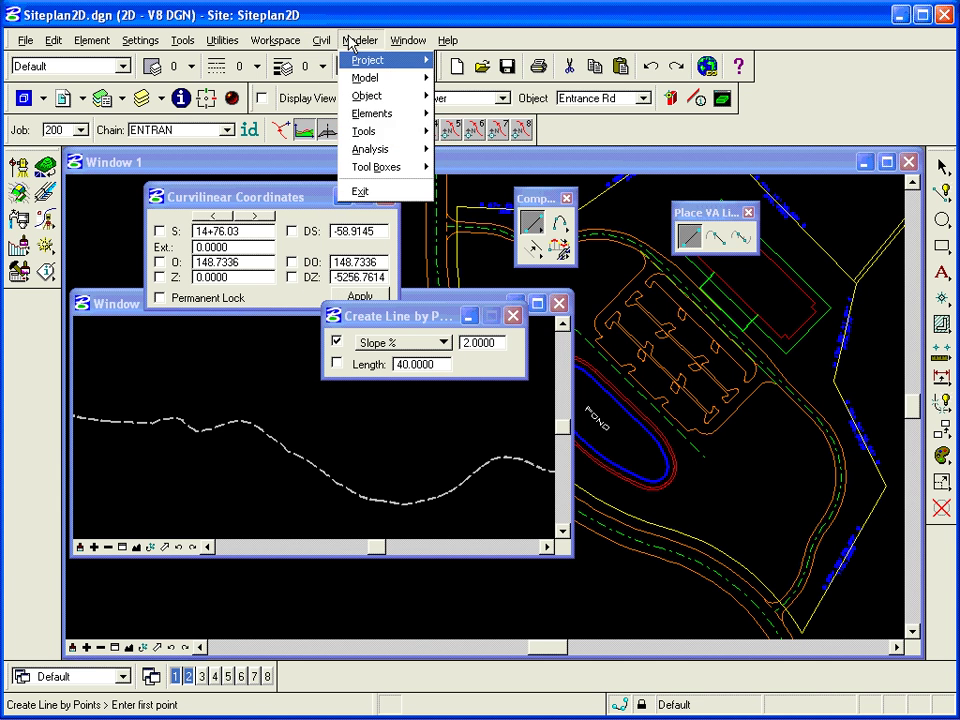
mouse_move(396, 151)
click(458, 148)
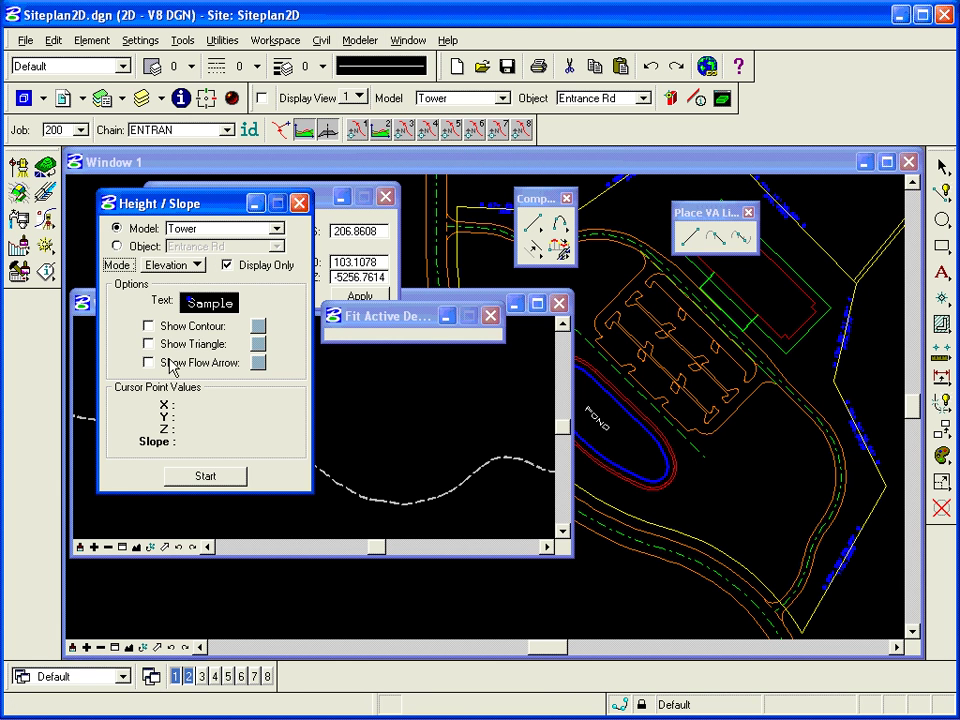
click(166, 266)
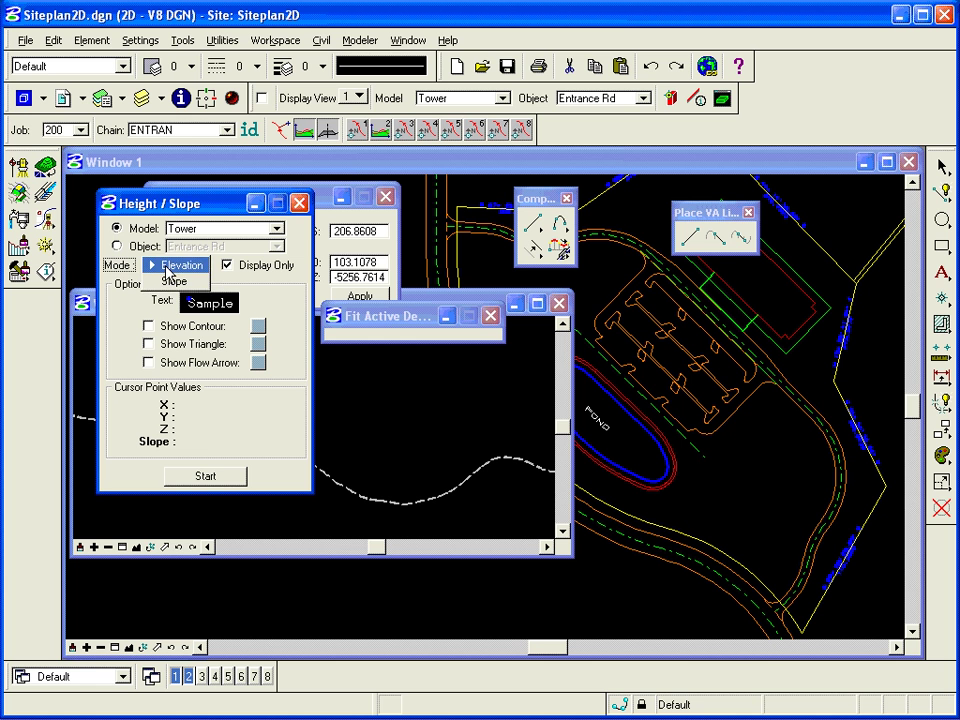
click(166, 272)
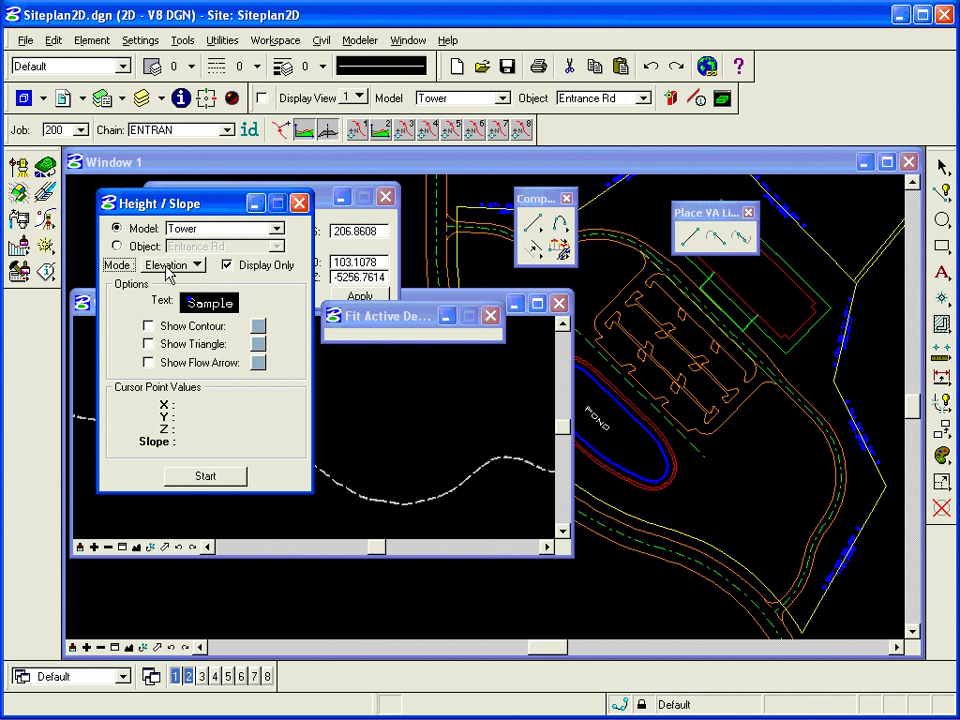
click(208, 478)
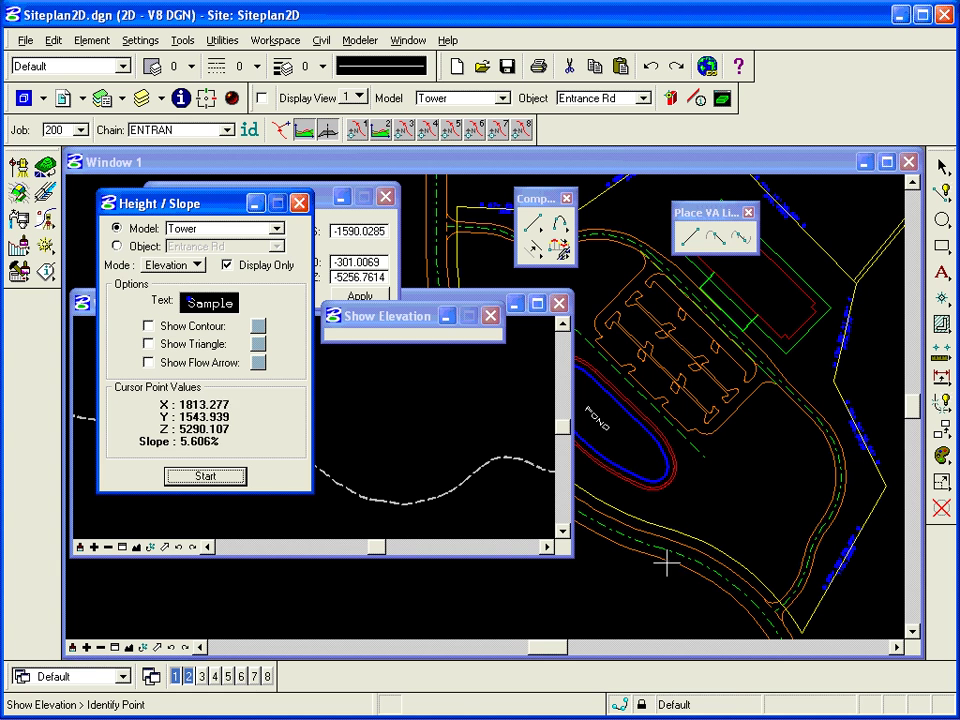
- Check the Tower elevation at the midpoint of the Bldg 1 DesGrass line beside the road, and close the analysis
shift+right_click(675, 632)
click(677, 562)
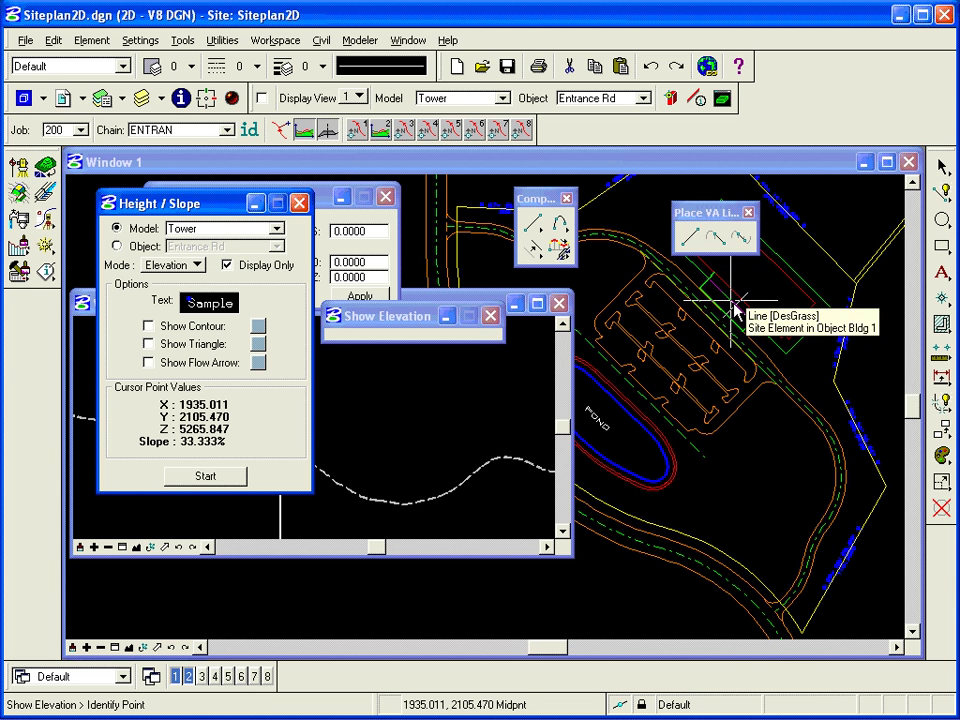
click(735, 313)
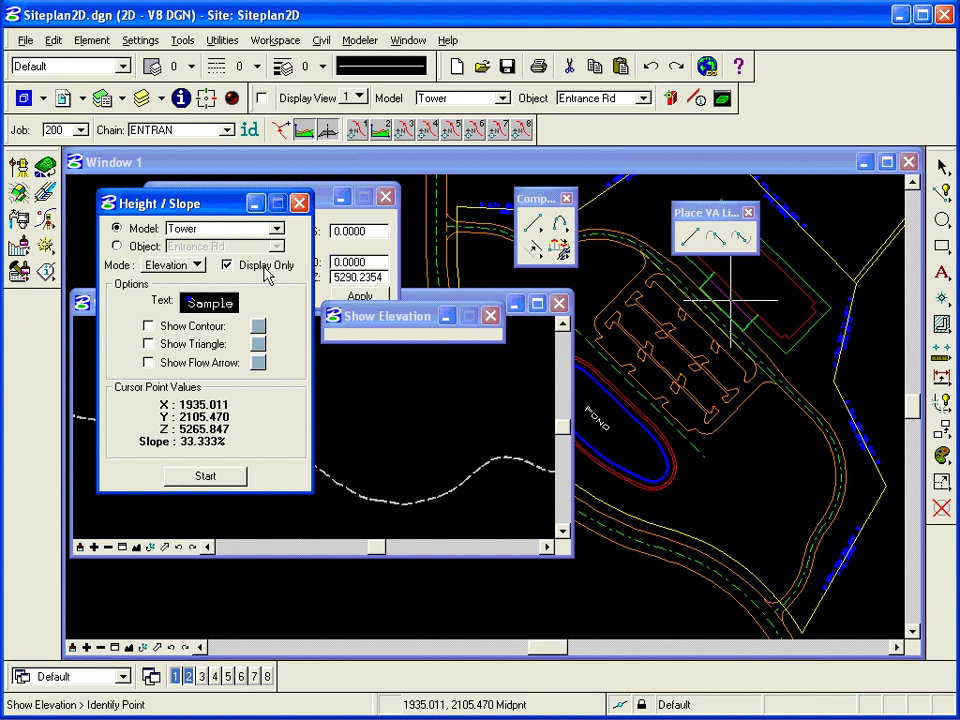
drag(229, 210, 408, 354)
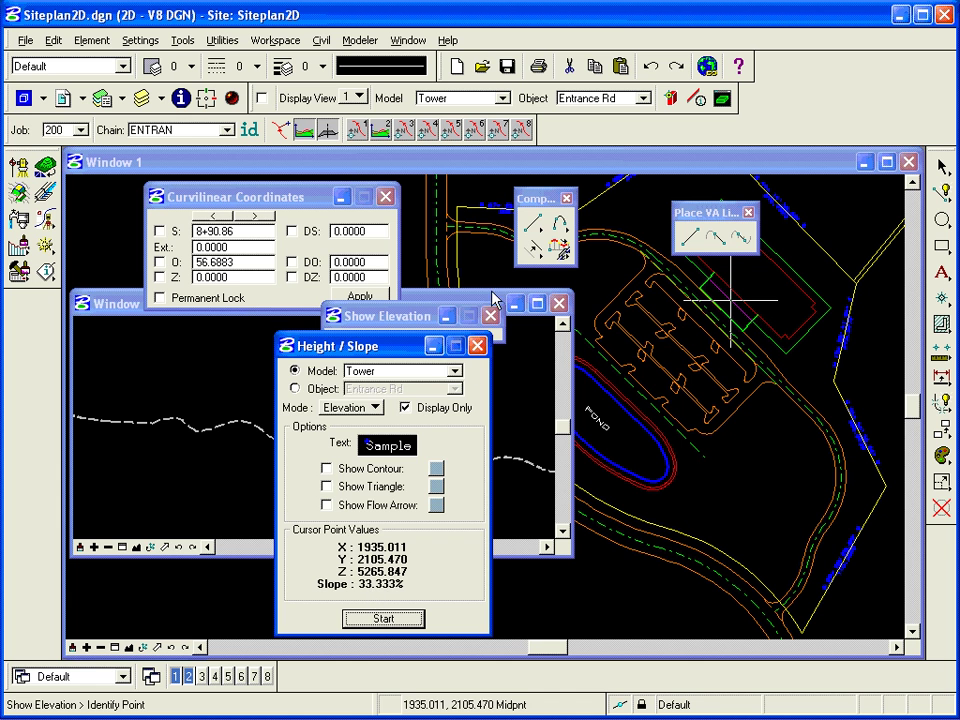
click(477, 345)
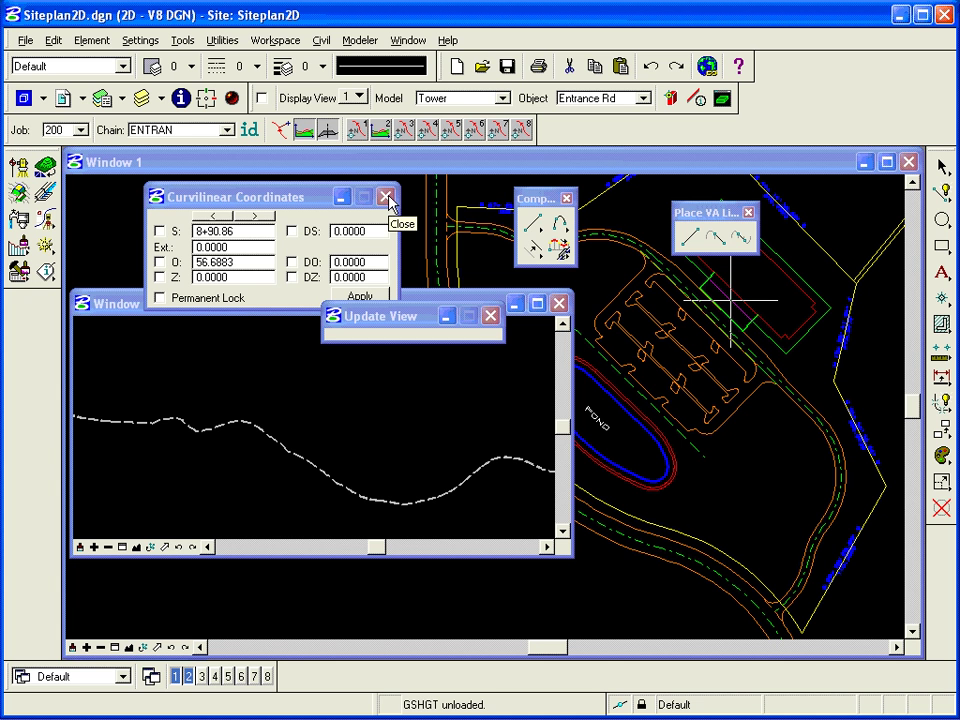
- Start a new profile line with the slope lock released at station 8+90 and elevation 5265
drag(551, 198, 541, 198)
click(528, 222)
click(527, 224)
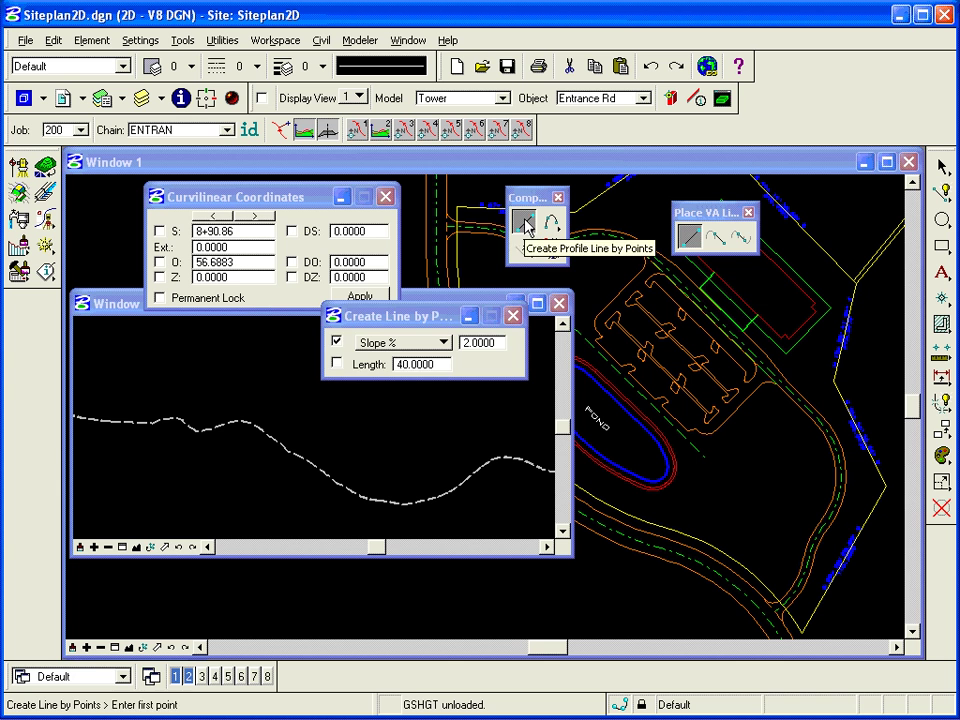
click(338, 343)
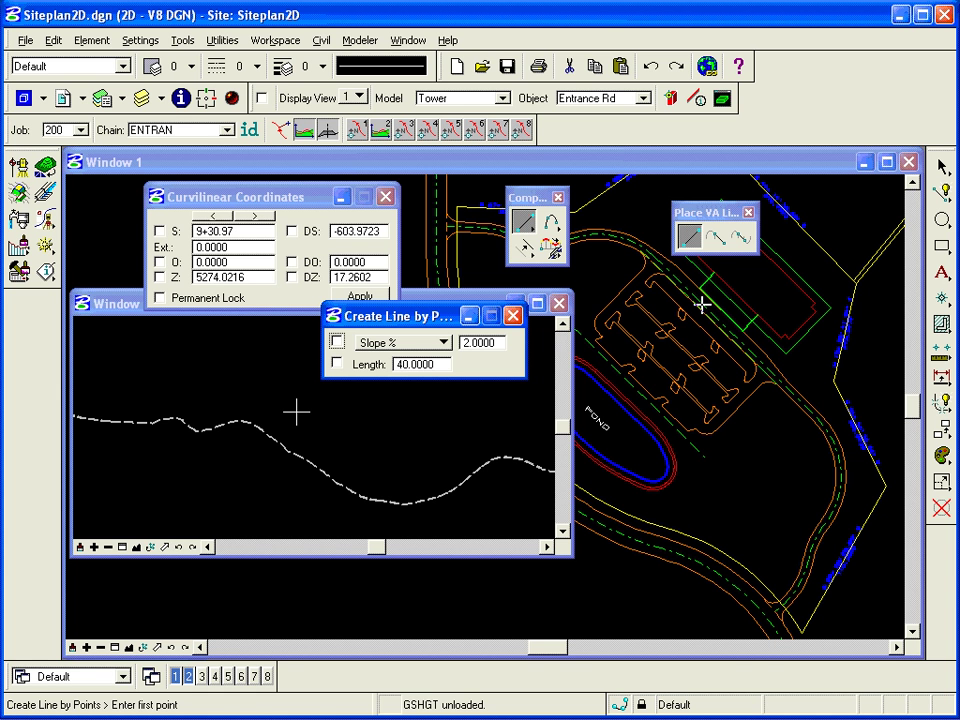
click(160, 231)
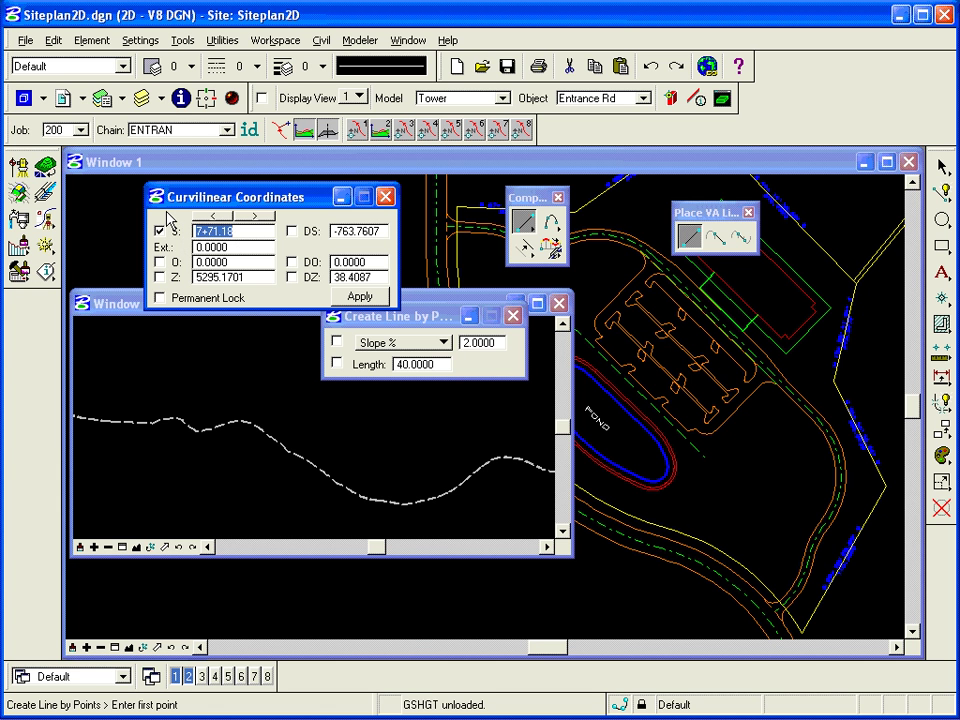
text(8+90)
key(Tab)
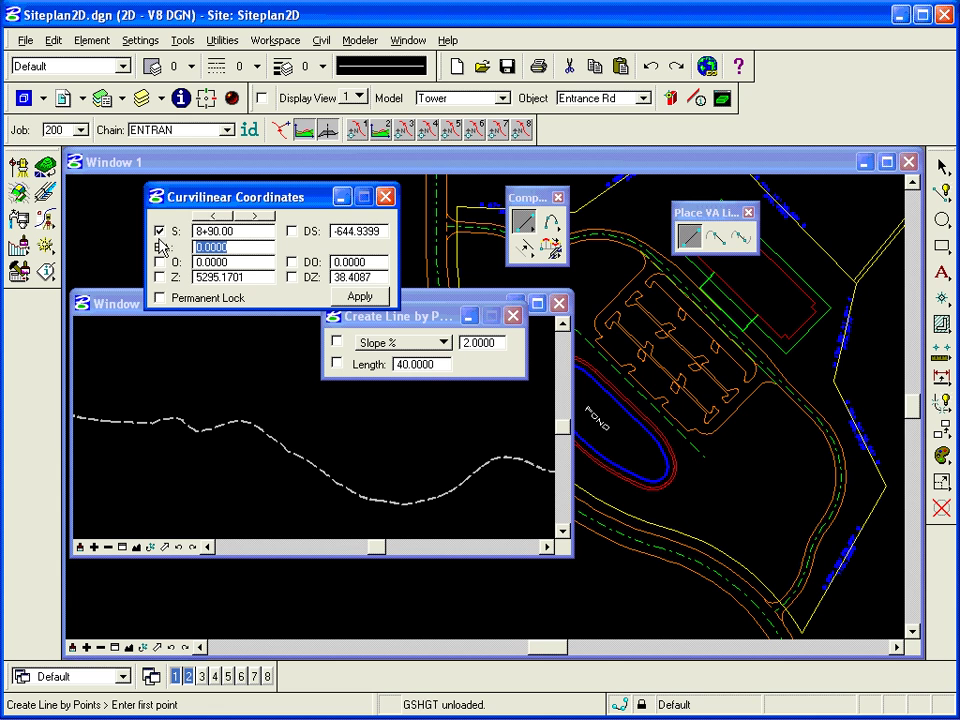
click(160, 277)
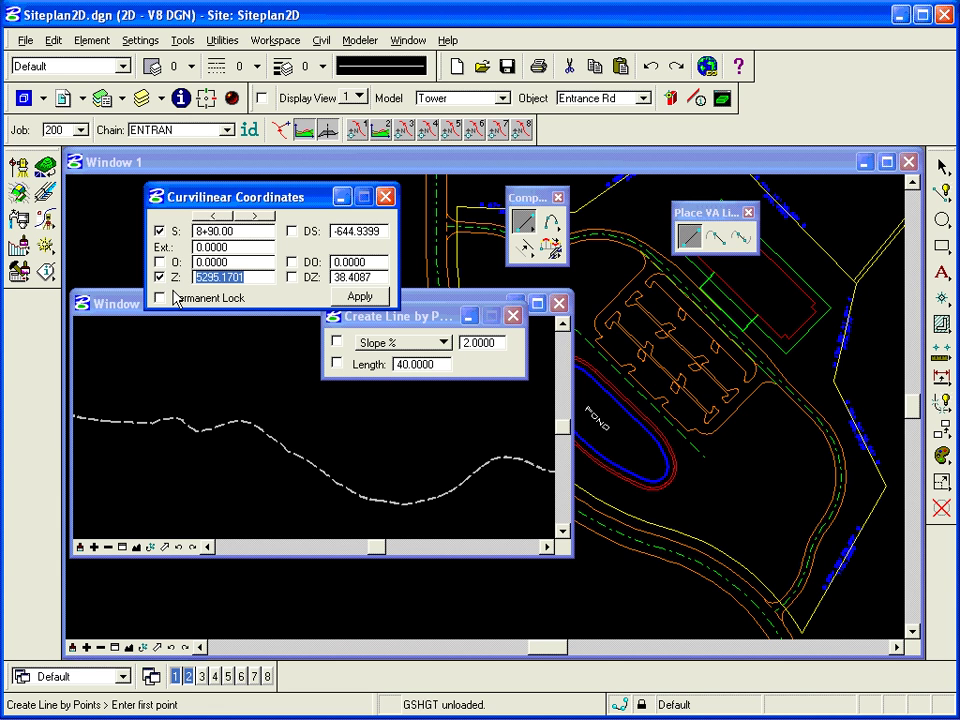
text(52)
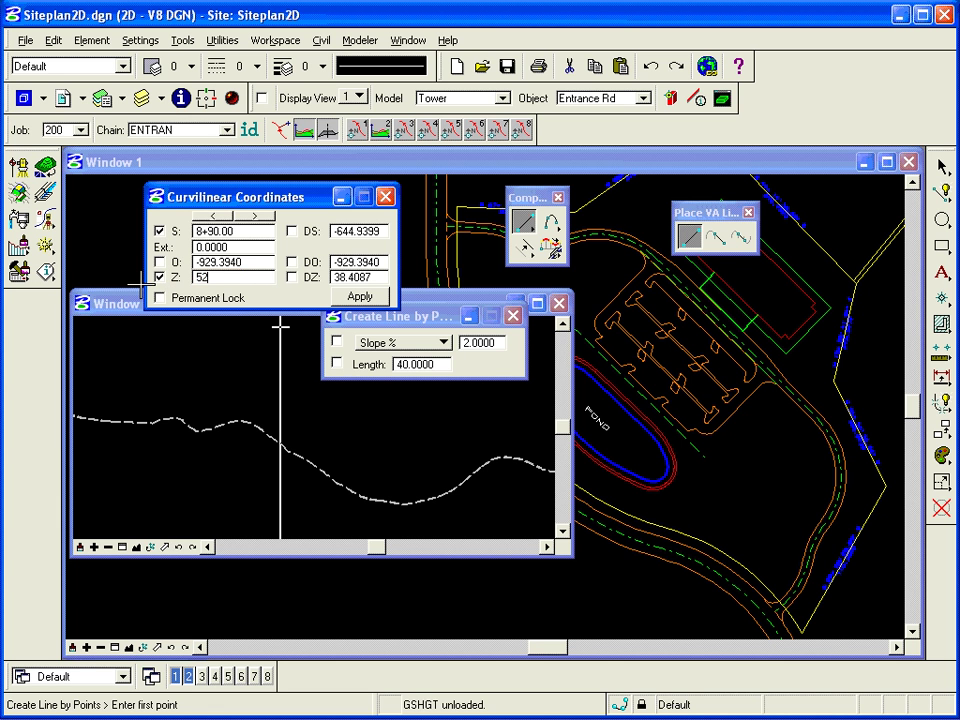
text(65)
key(Tab)
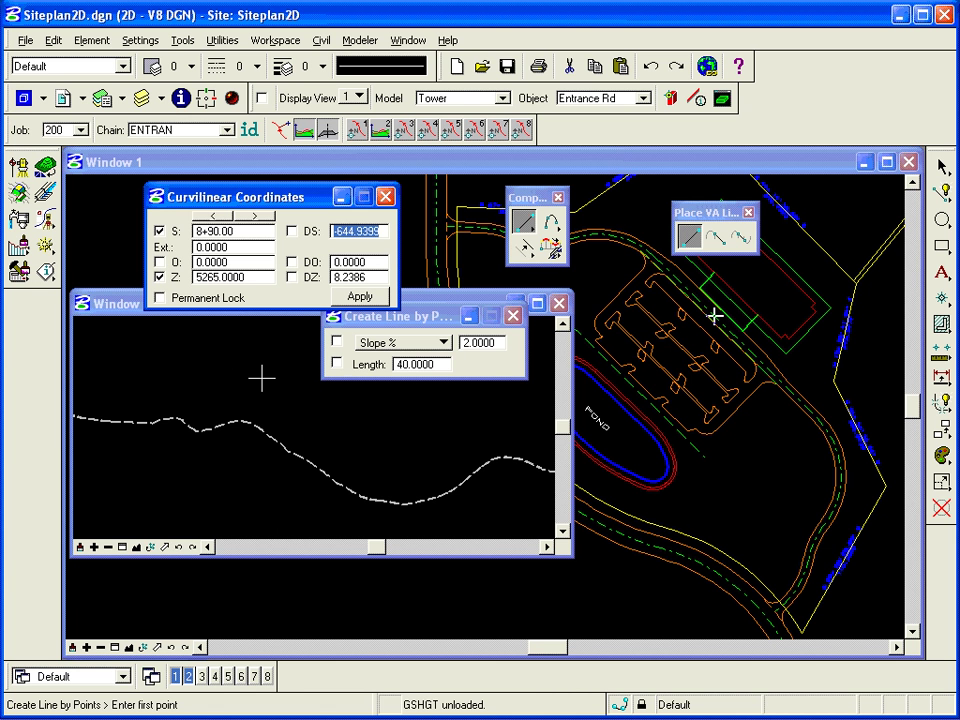
click(366, 297)
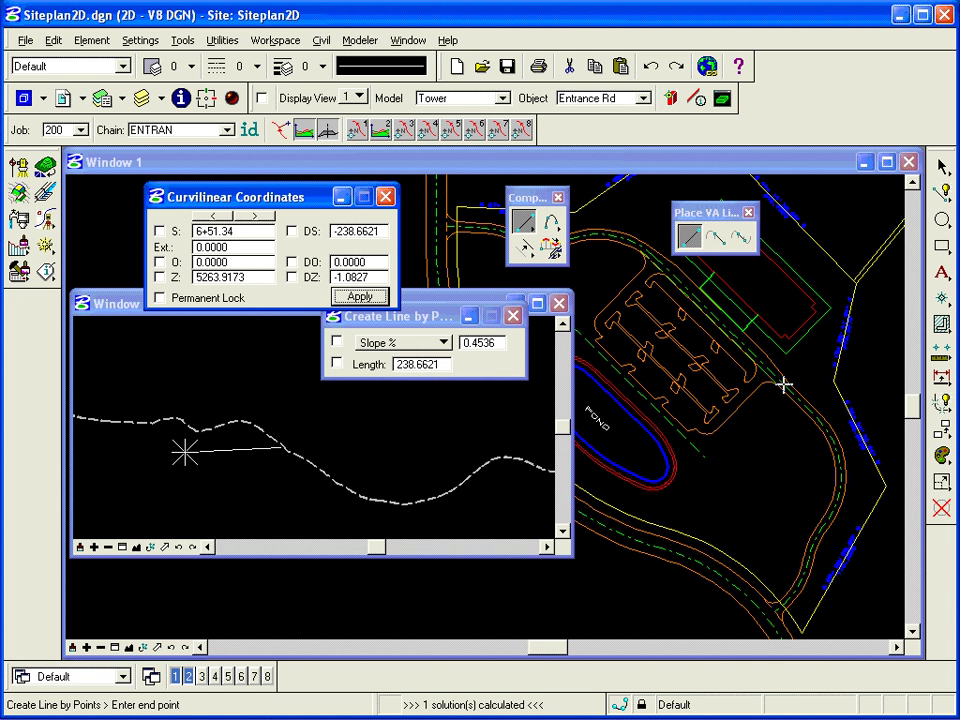
- Lock the line to a 0.5% slope and a length of 220, and place it back from station 8+90
click(338, 343)
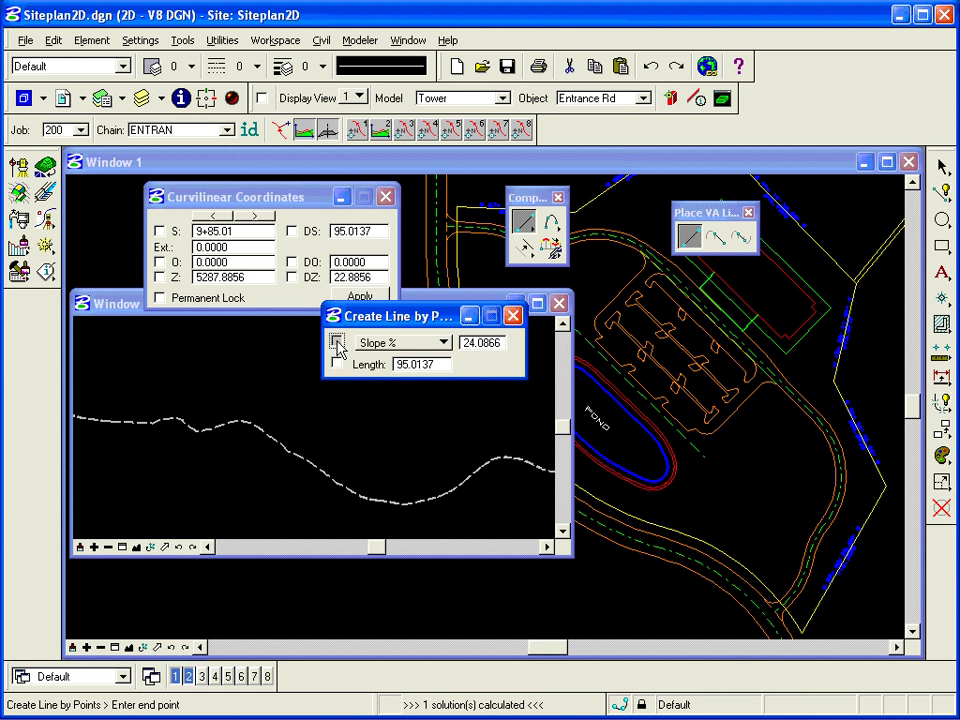
double_click(482, 343)
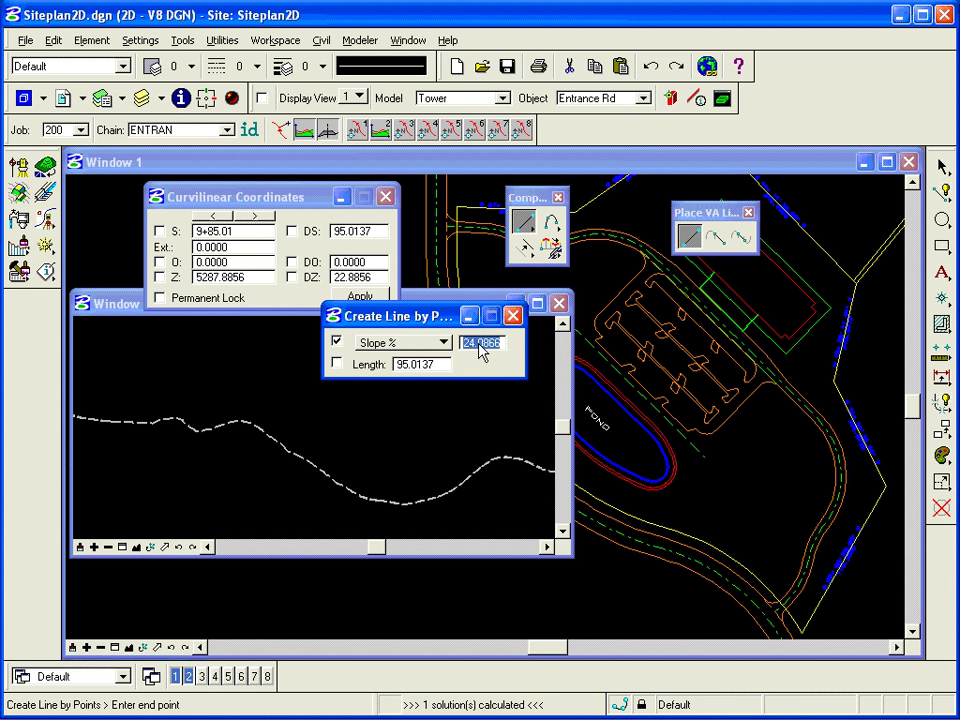
text(.5)
key(Tab)
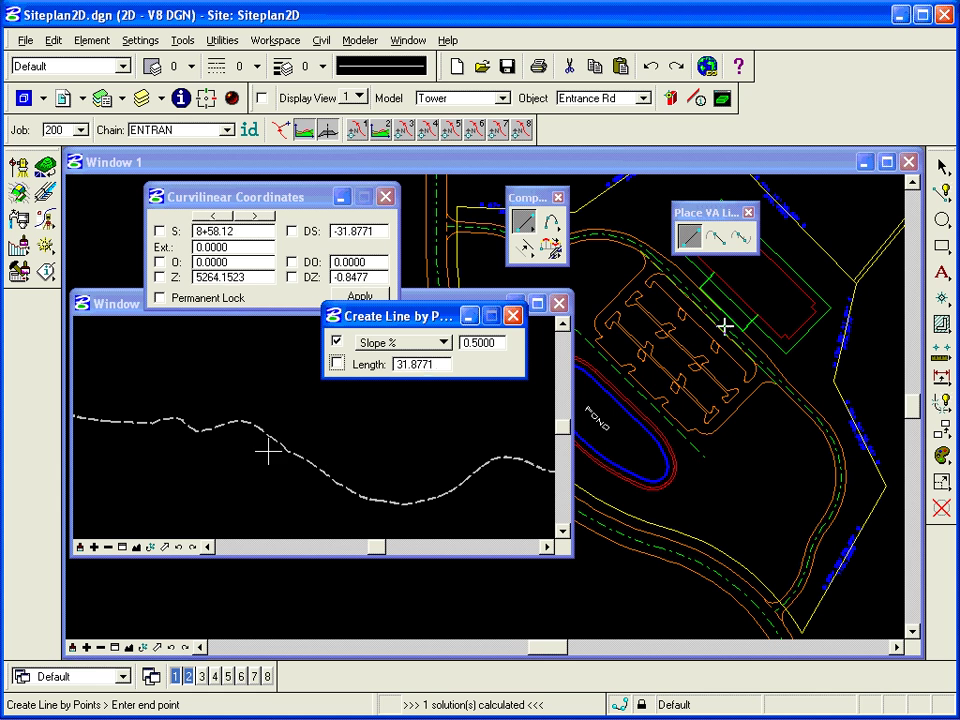
click(419, 368)
double_click(433, 368)
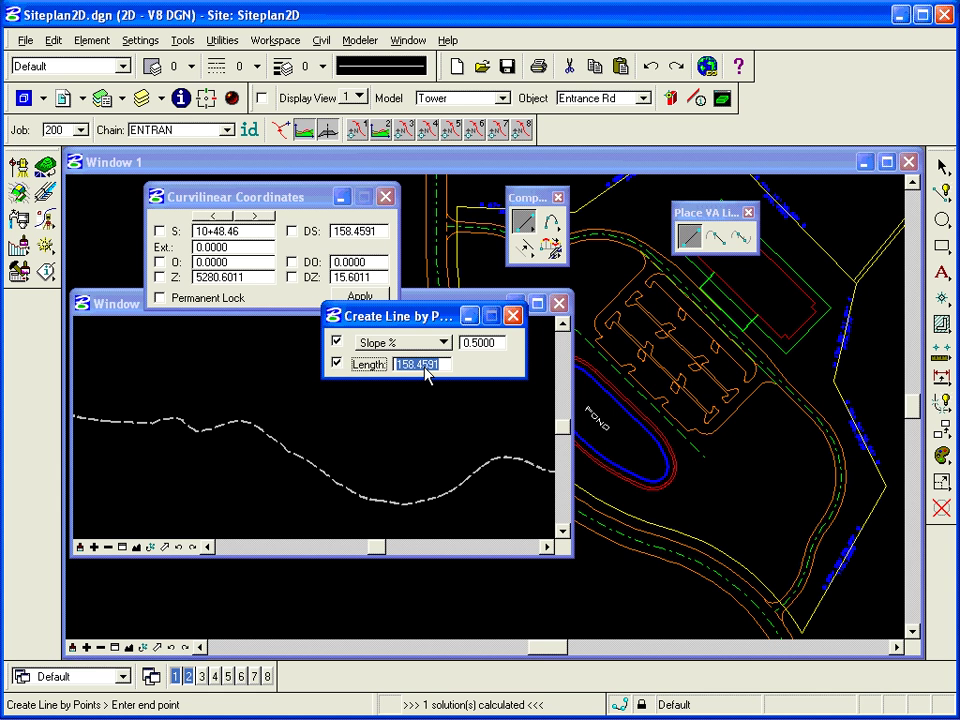
text(220)
key(Tab)
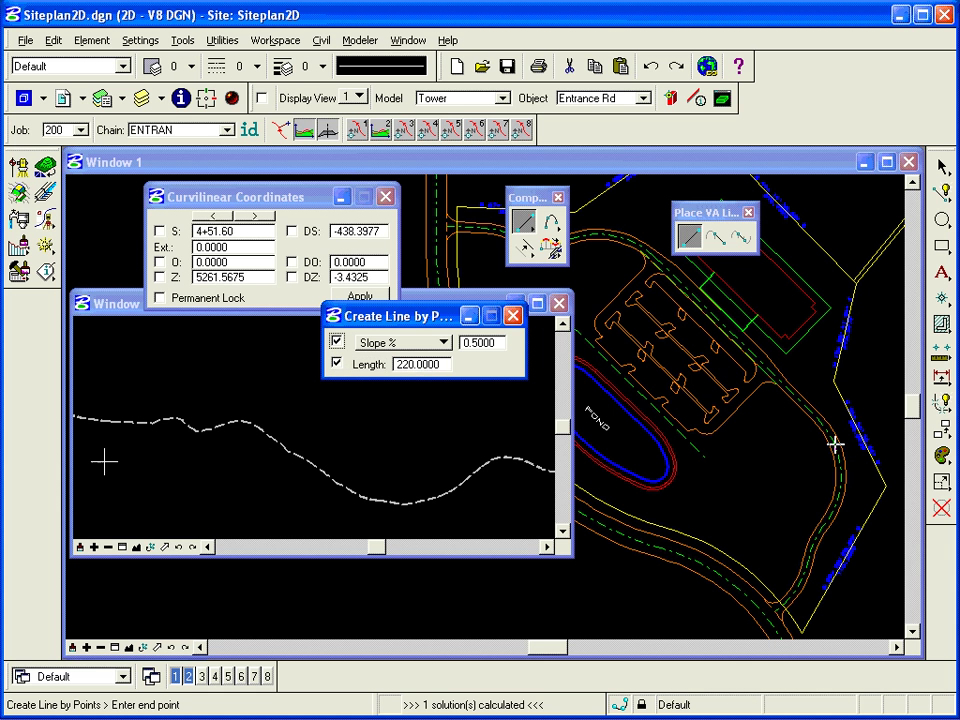
click(785, 387)
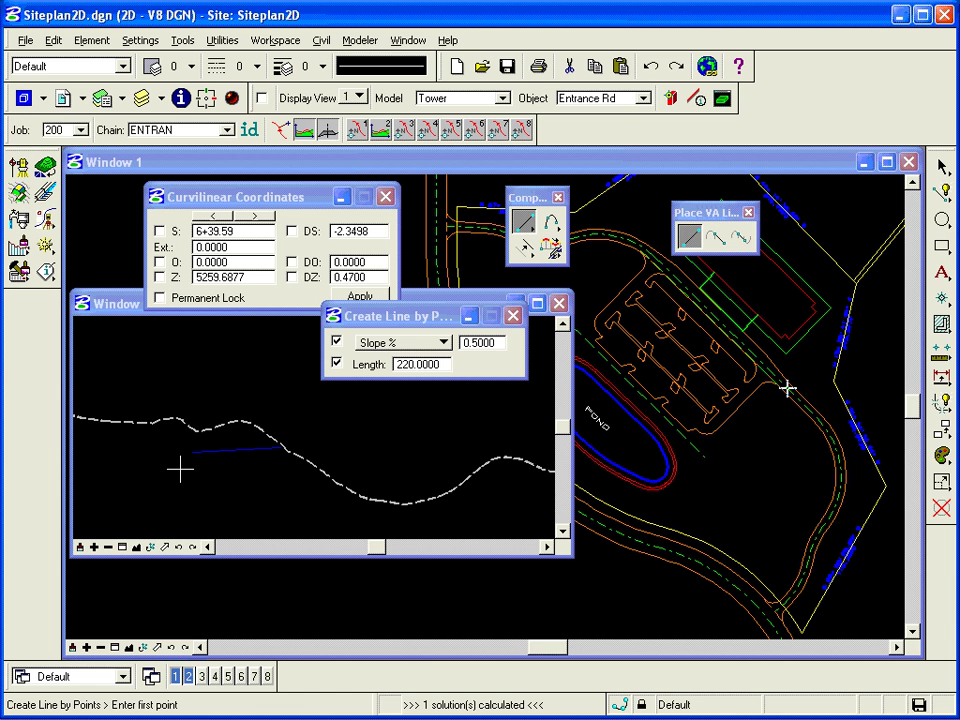
- Release the slope and length locks and start another profile line at the station 8+90 end of the 0.5% line
click(337, 342)
click(337, 364)
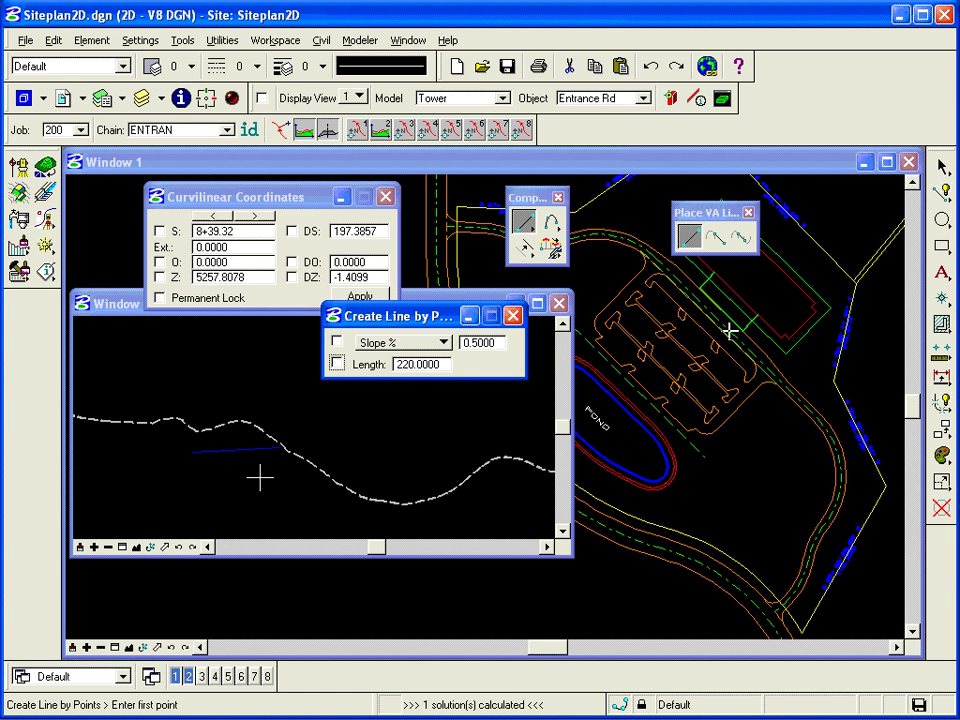
middle_click(280, 446)
click(327, 432)
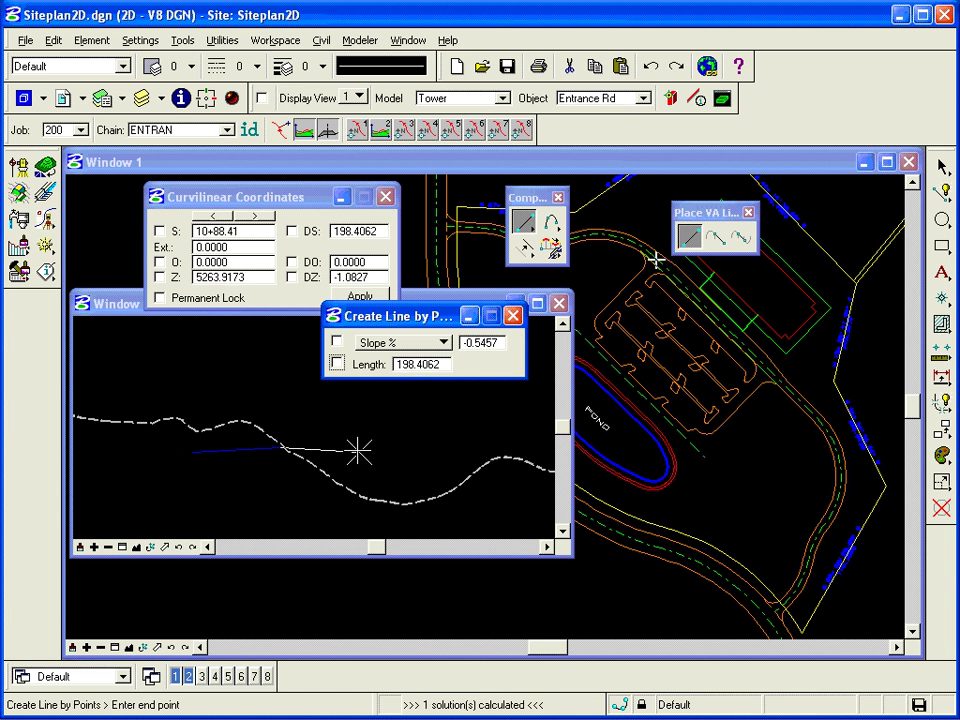
- Lock the line to a -0.5% slope and a length of 260, and place it ahead from station 8+90
click(337, 342)
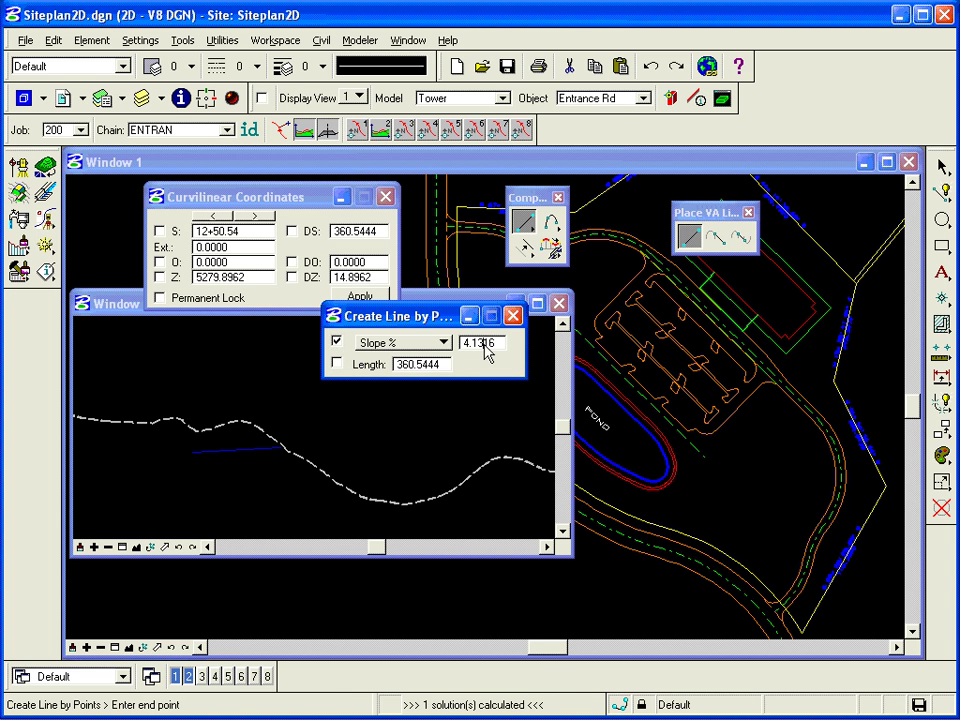
double_click(484, 344)
key(BackSpace)
text(-0.5)
key(Tab)
click(337, 364)
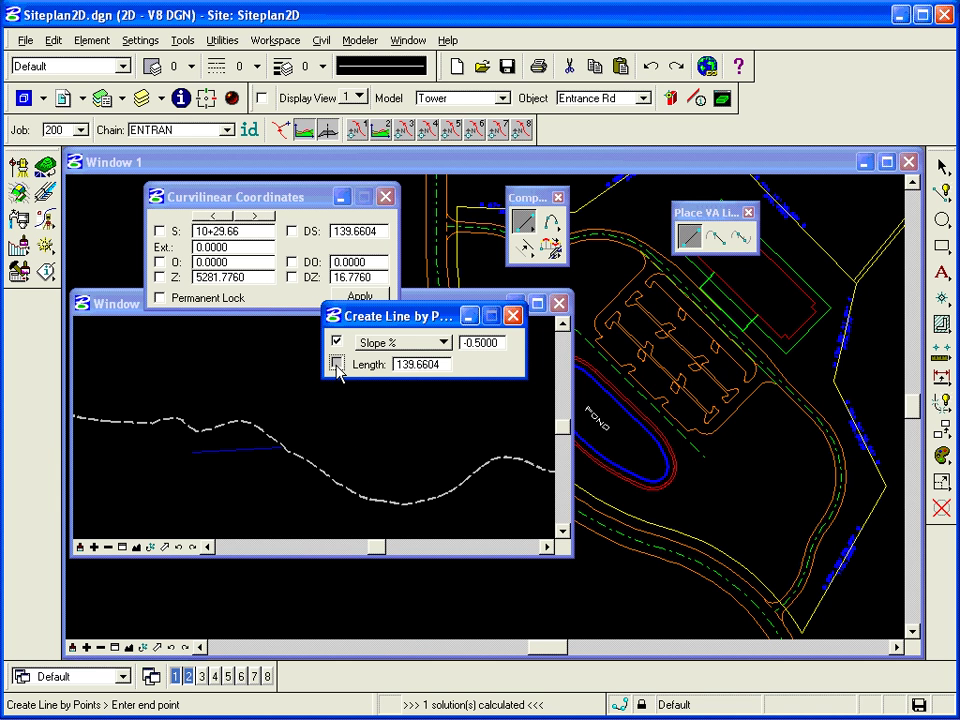
double_click(424, 366)
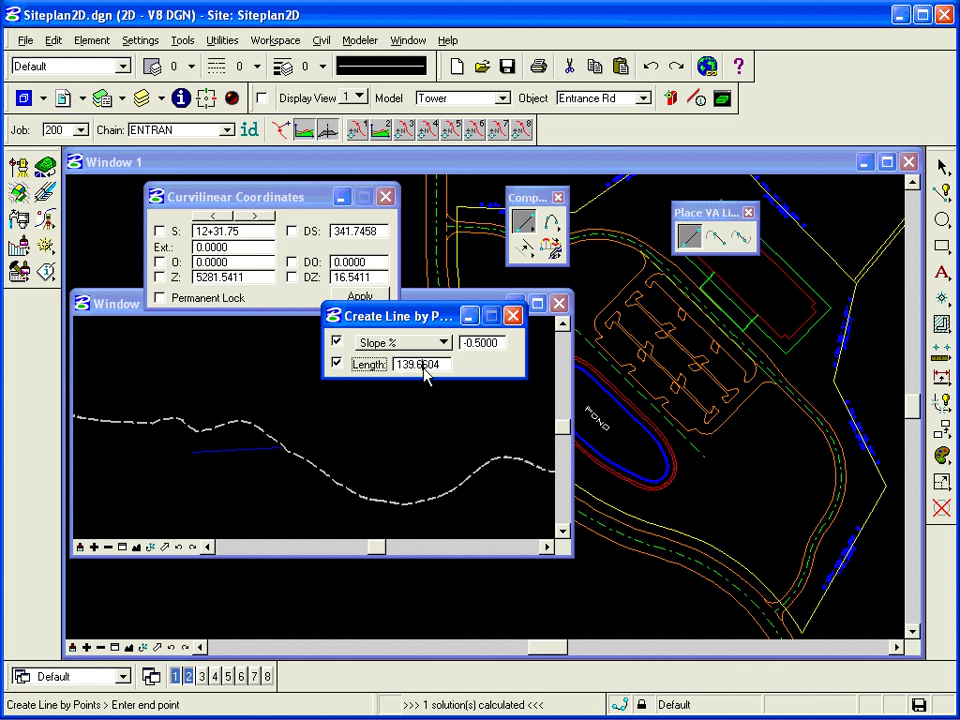
text(260)
key(Return)
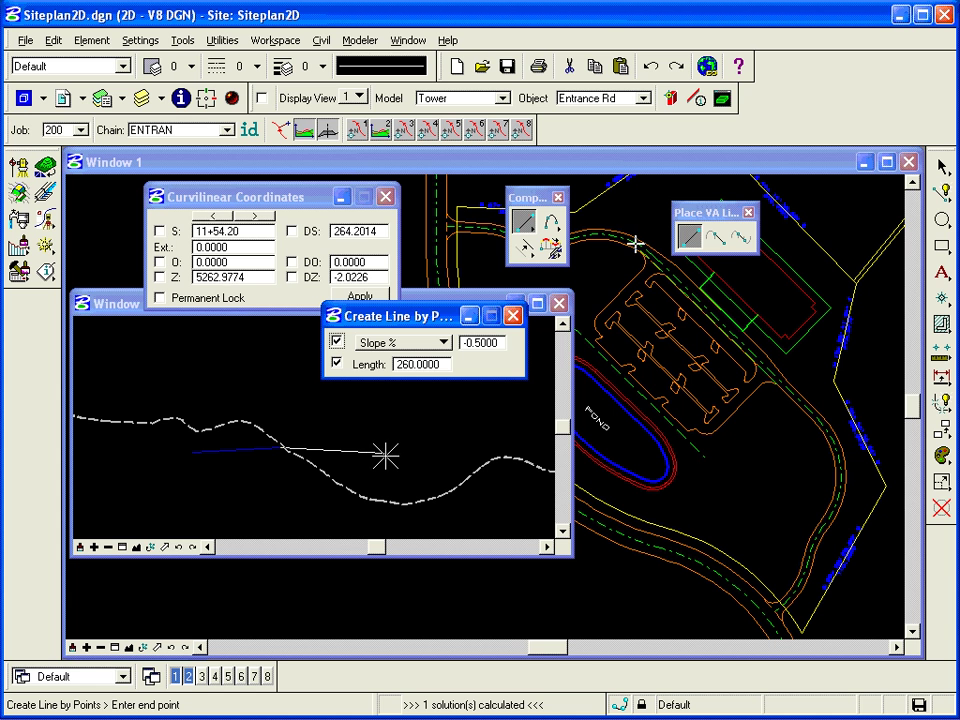
click(385, 468)
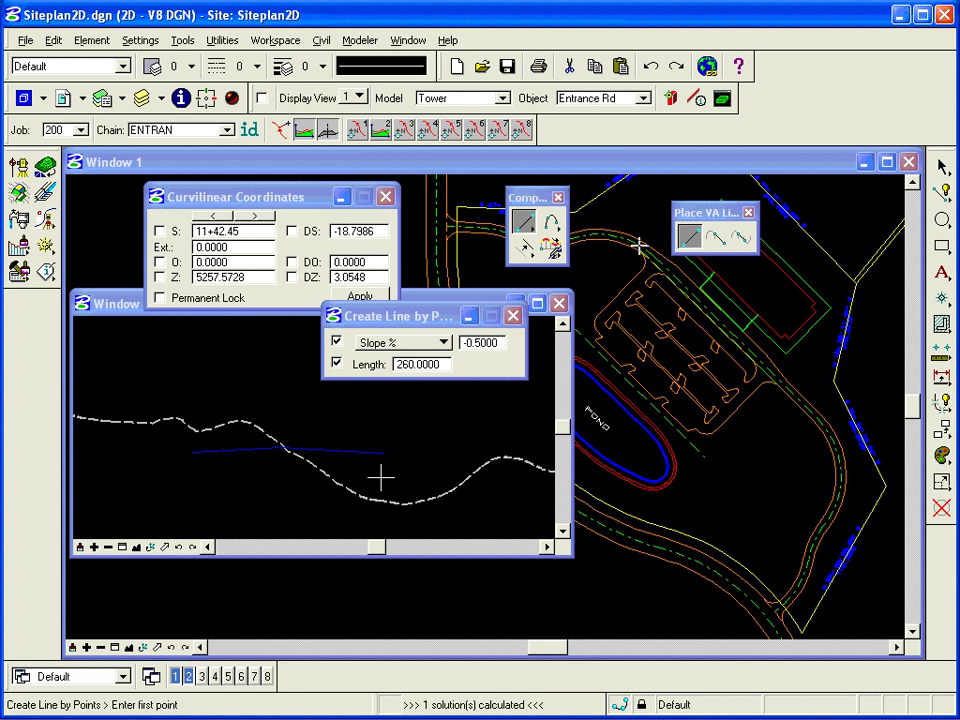
- With slope and length unlocked, connect the outer ends of the two middle lines to the tie-in lines at both profile ends
click(108, 547)
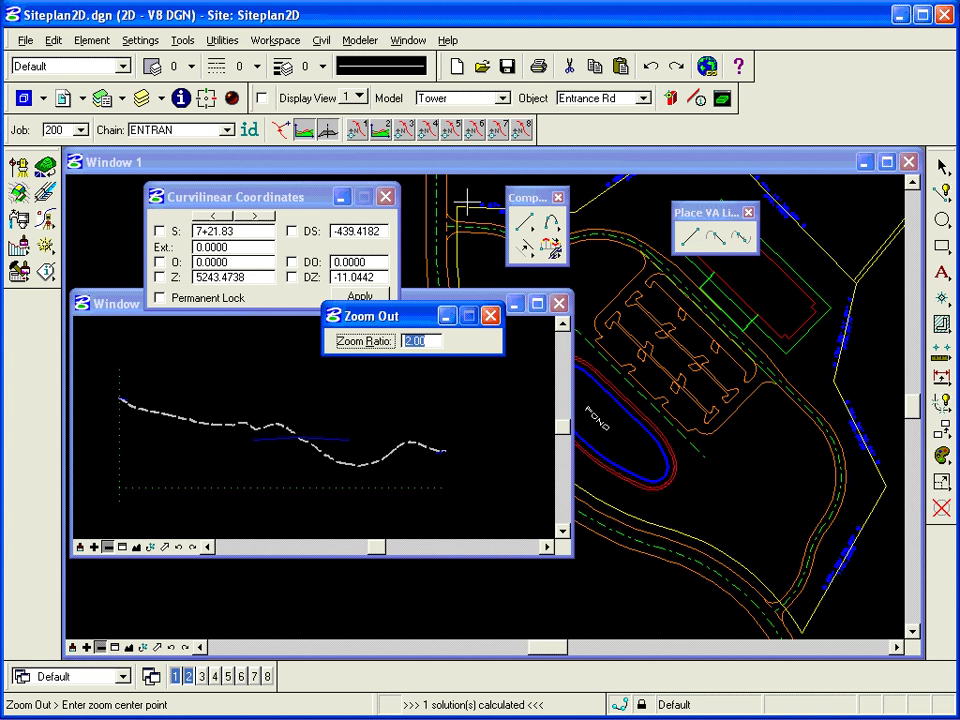
click(523, 222)
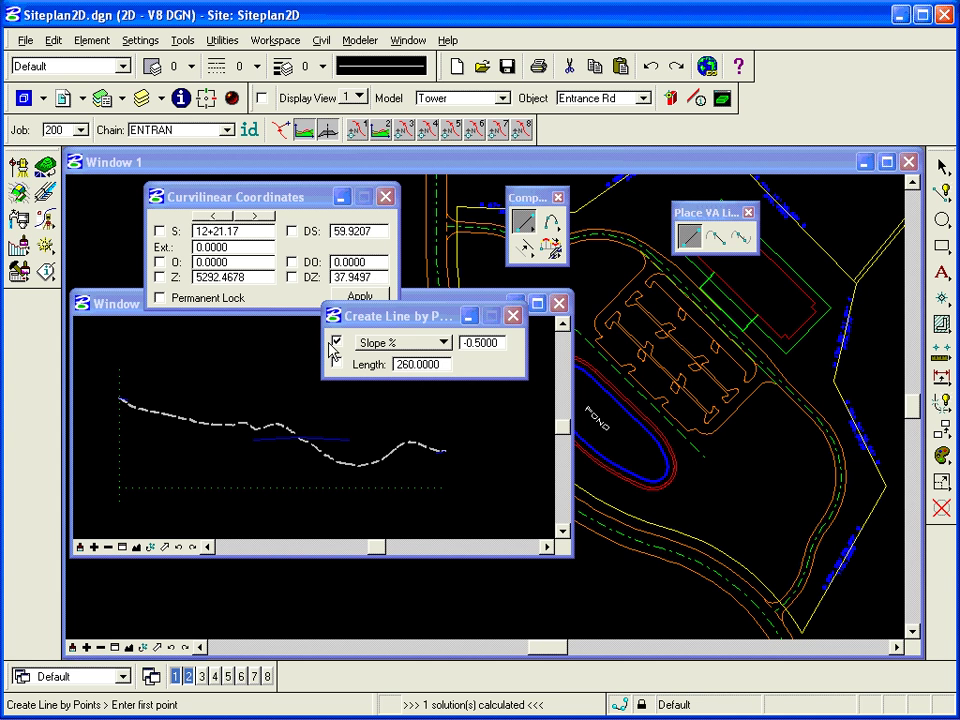
click(352, 436)
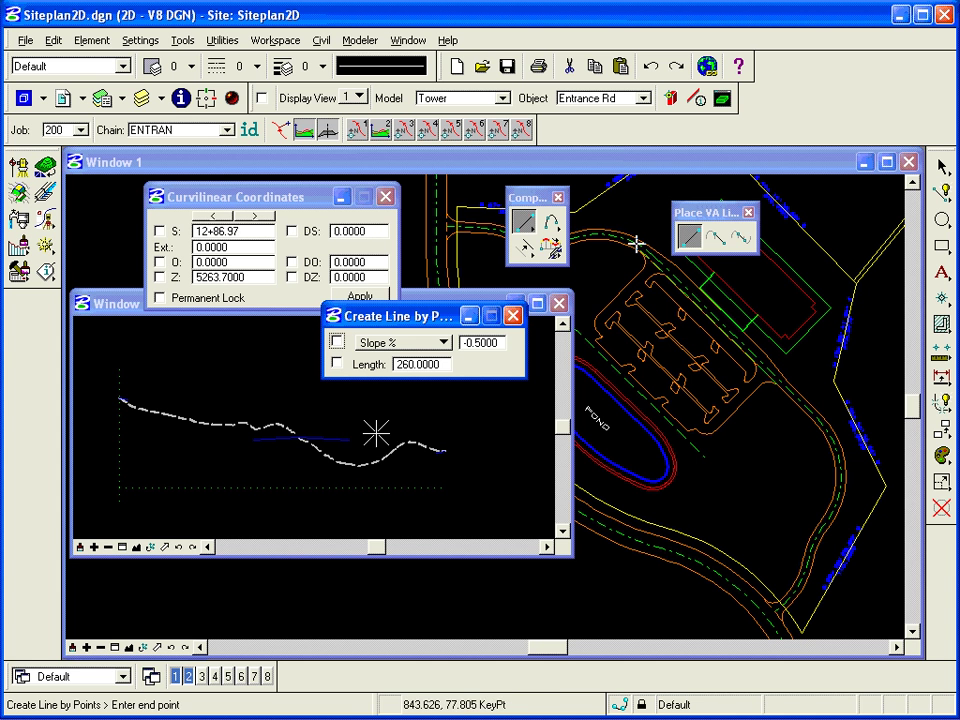
click(441, 453)
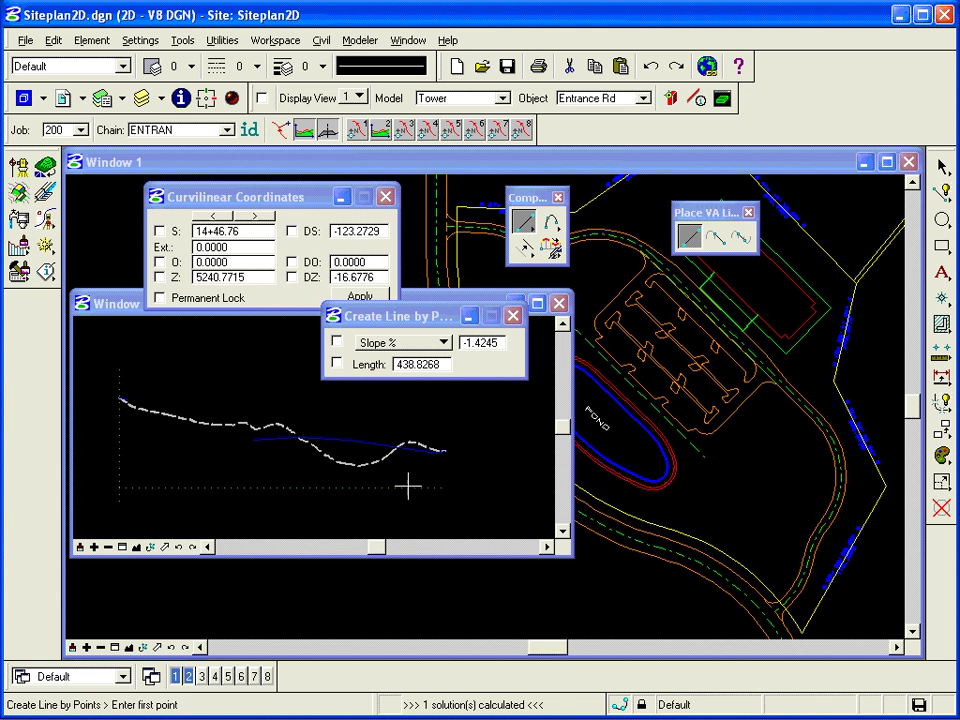
click(251, 443)
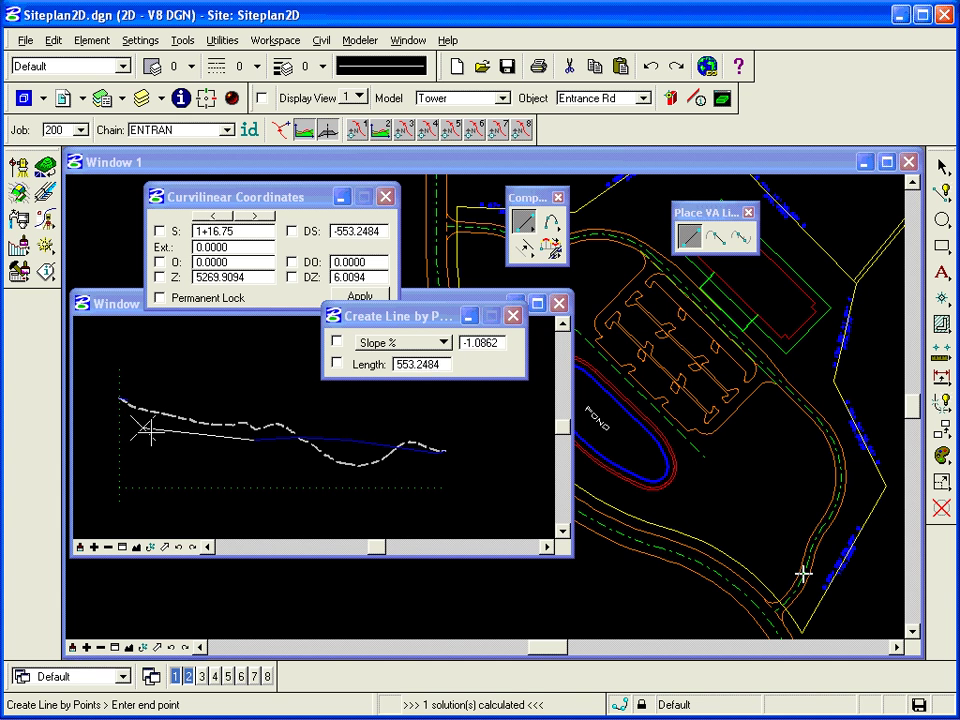
click(113, 393)
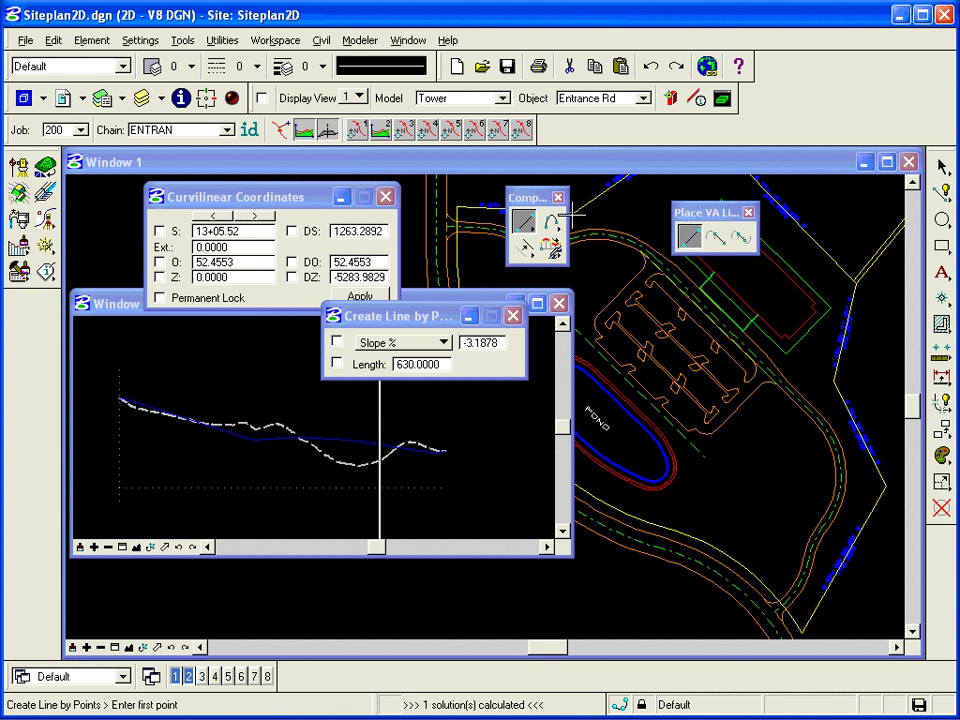
- Start Create Profile Curve Between 2 Elements with the curve length locked at 60
drag(552, 222, 712, 284)
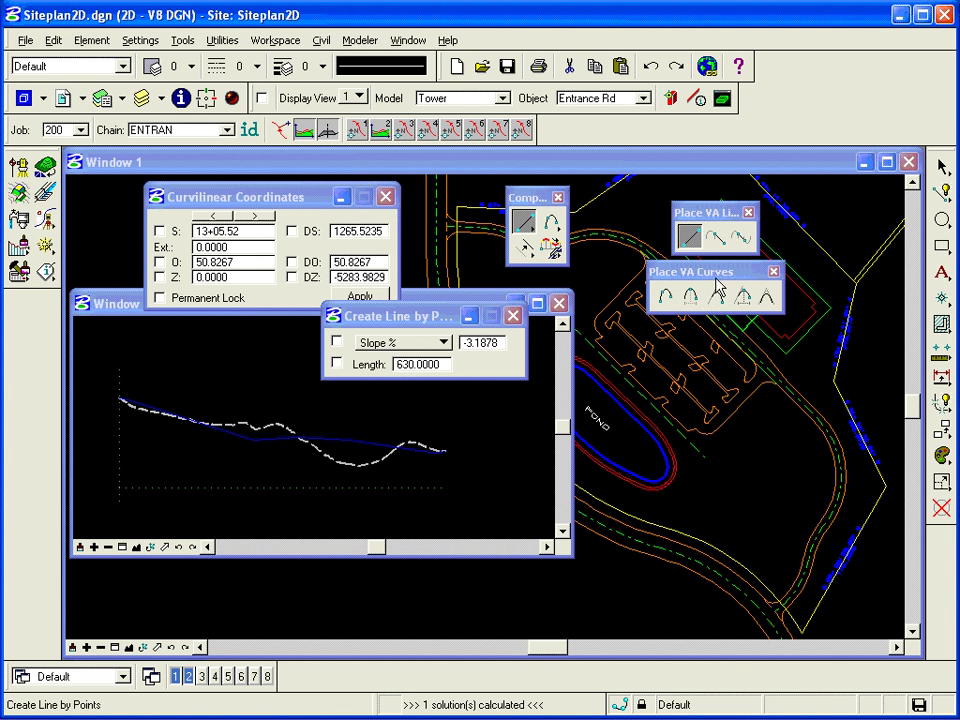
click(767, 298)
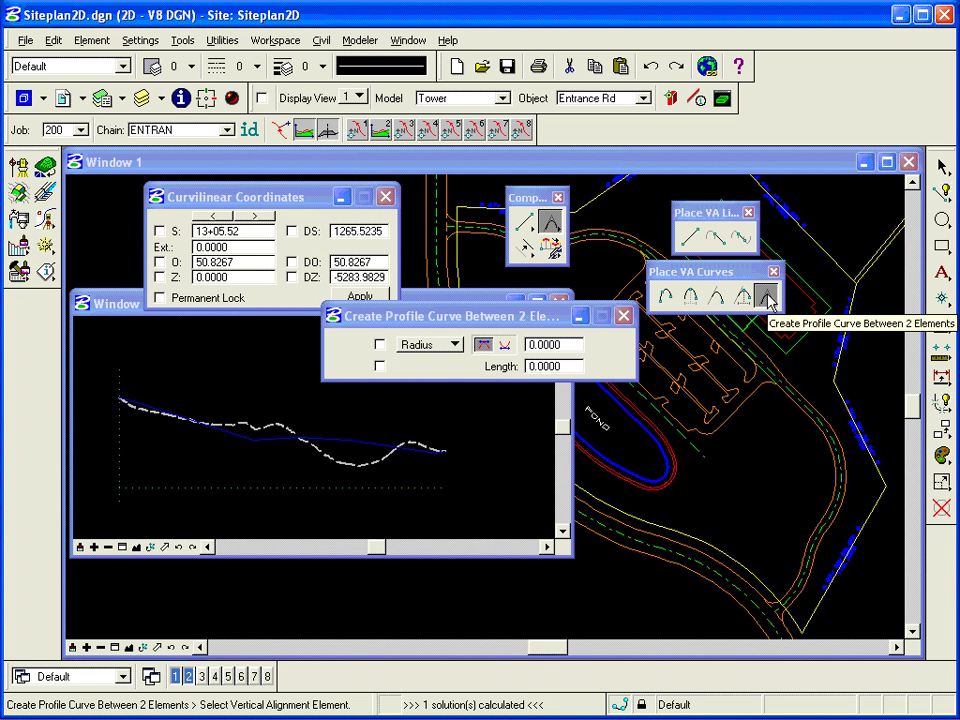
click(379, 366)
click(568, 368)
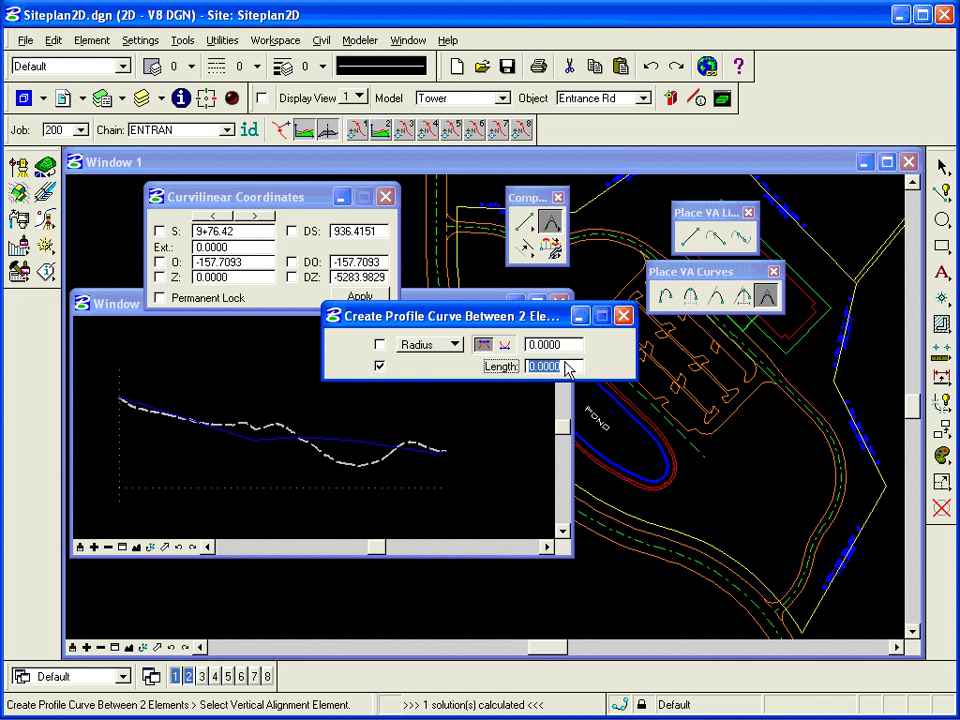
text(60)
key(Tab)
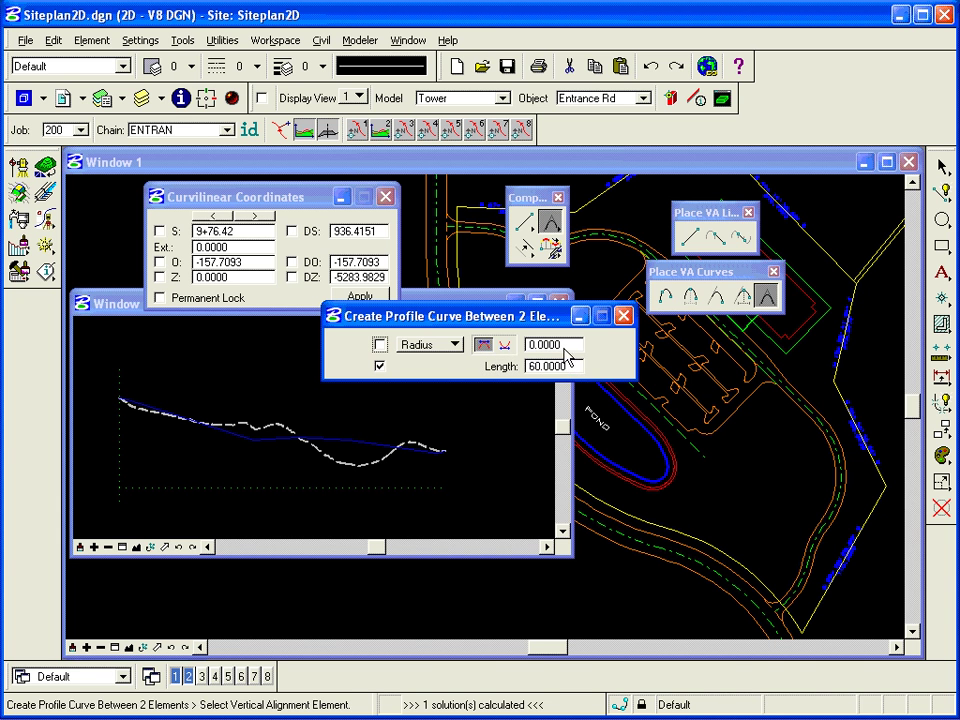
- Place the 60-length vertical curve between the 2% tie-in line at the profile's start and the adjoining descending grade
click(122, 548)
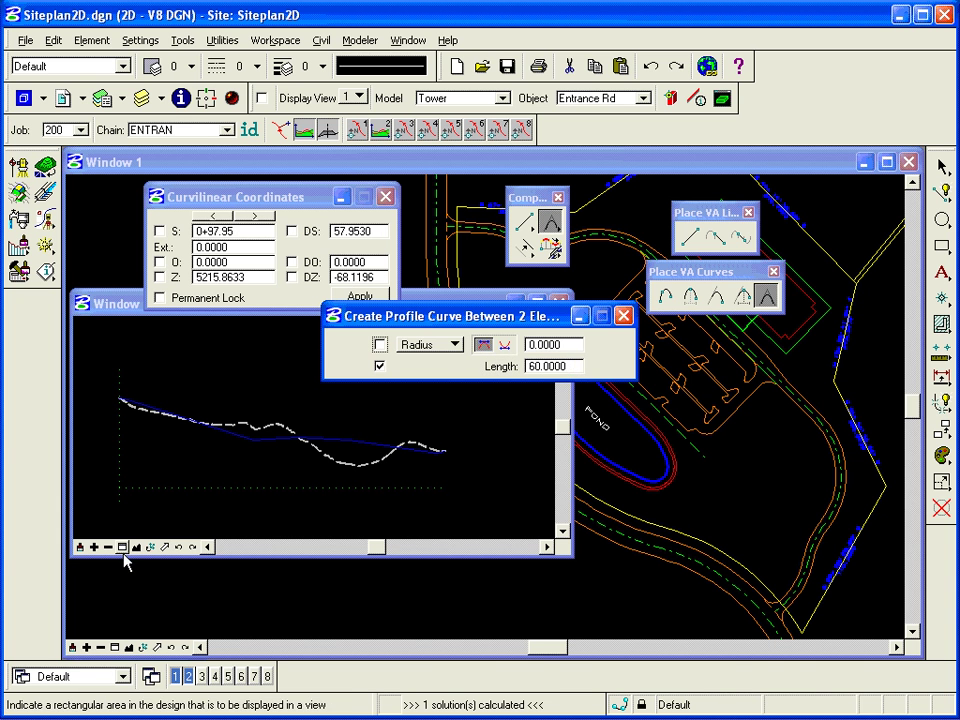
click(117, 390)
click(199, 423)
right_click(265, 405)
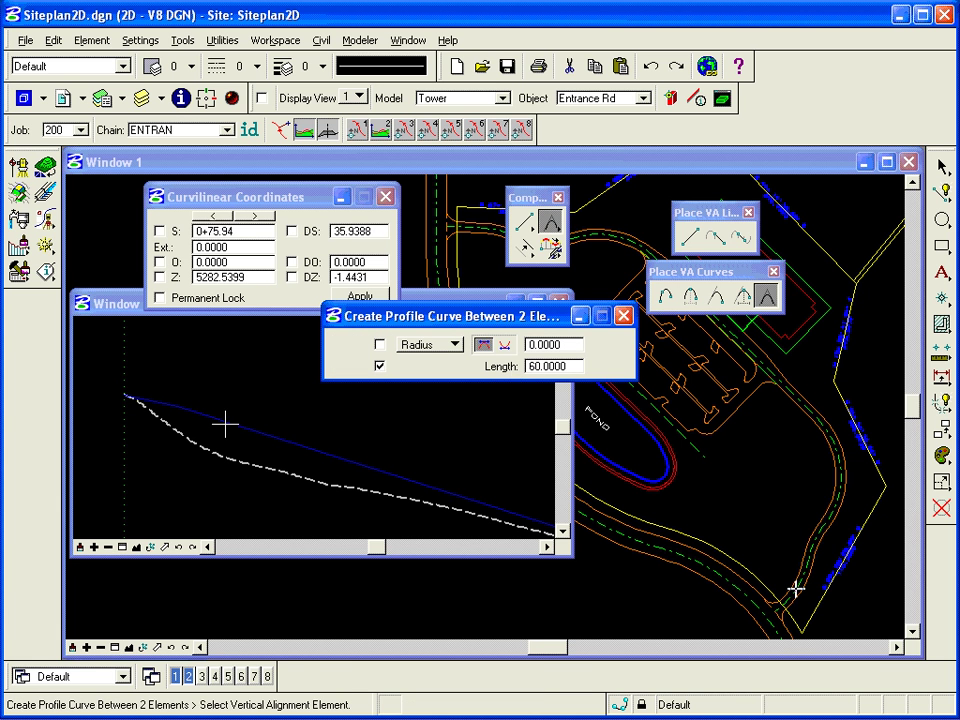
click(152, 397)
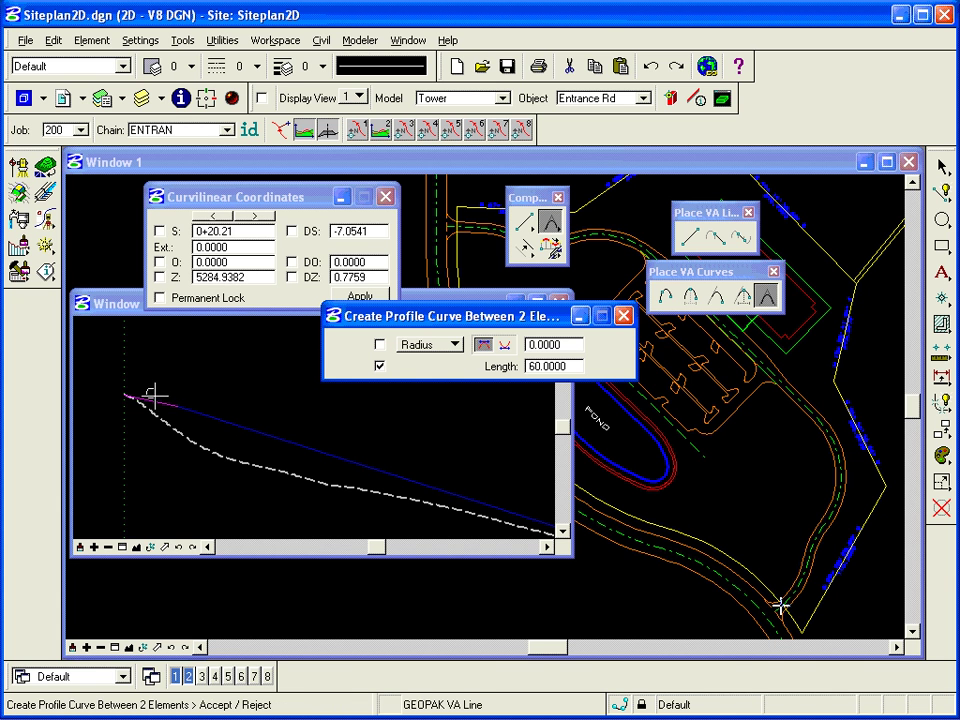
click(161, 371)
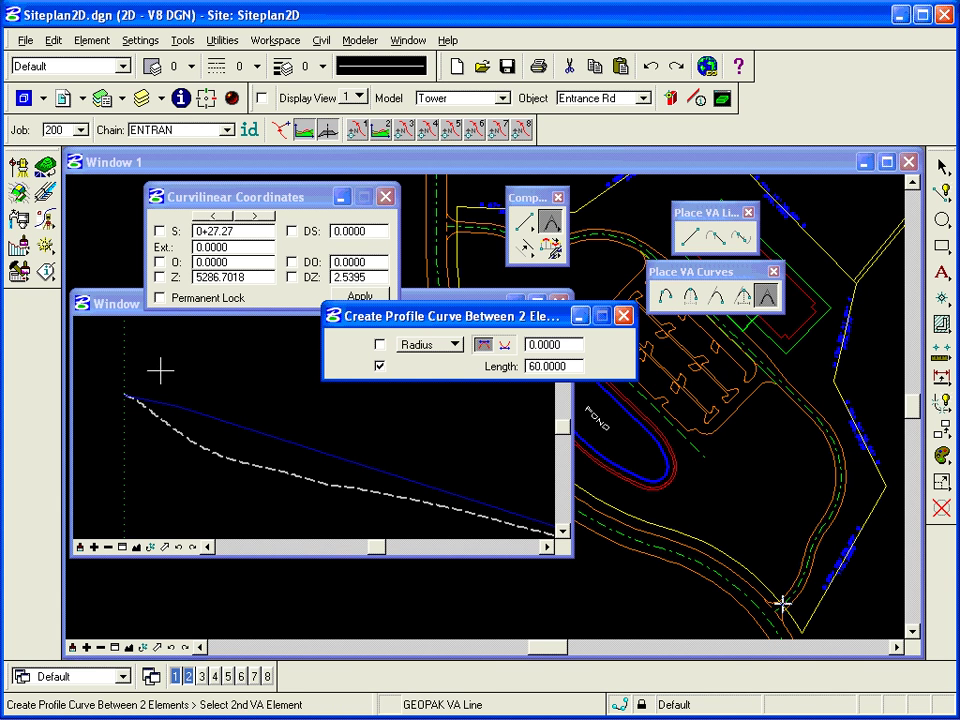
click(238, 425)
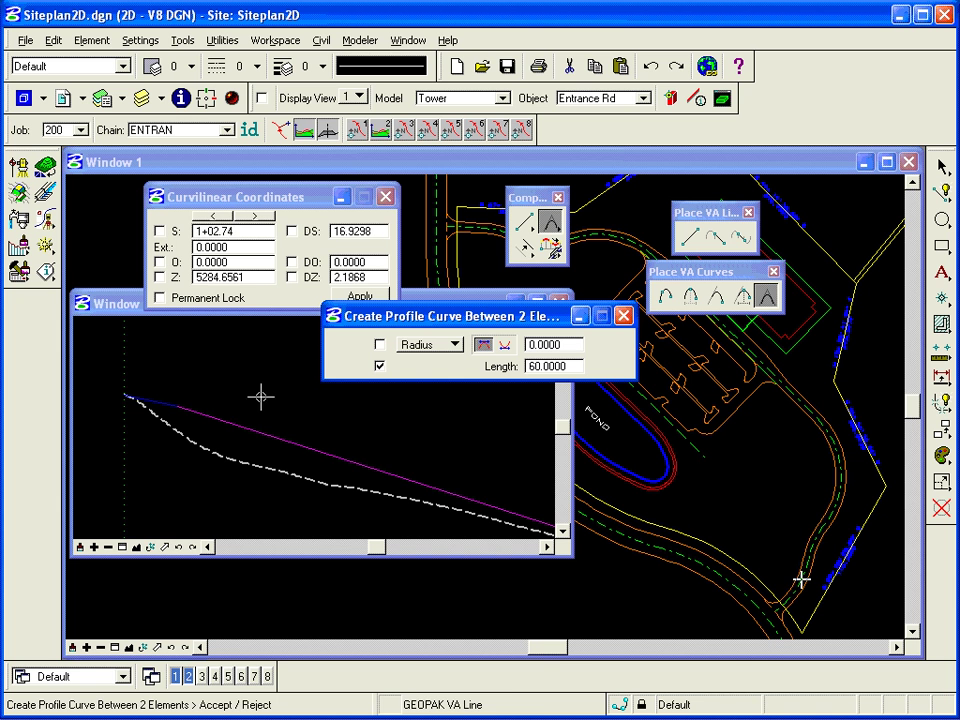
click(254, 373)
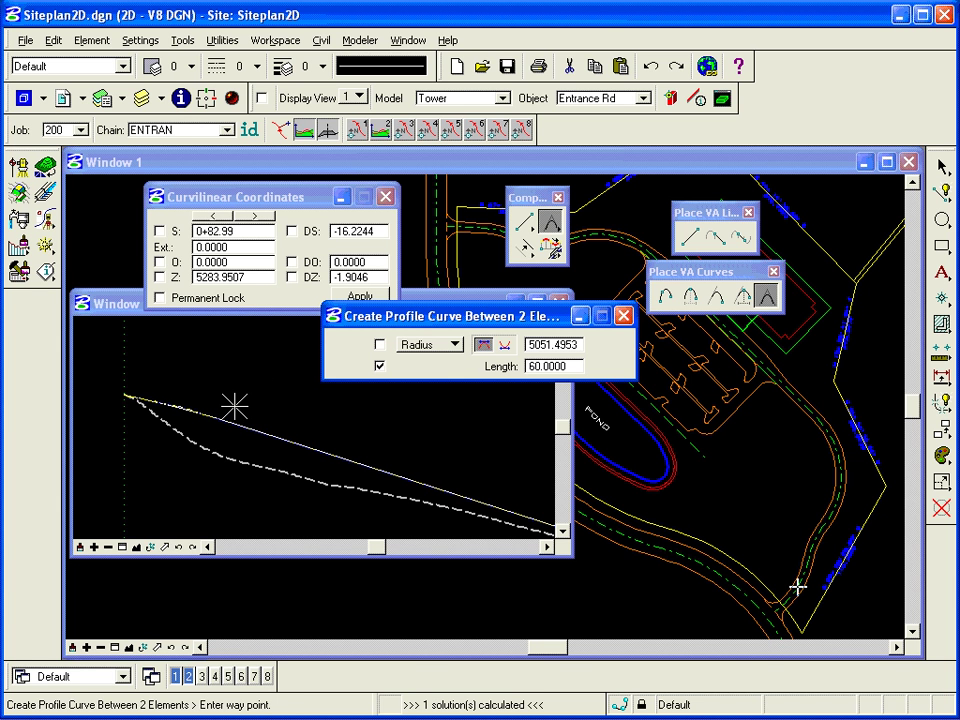
click(175, 457)
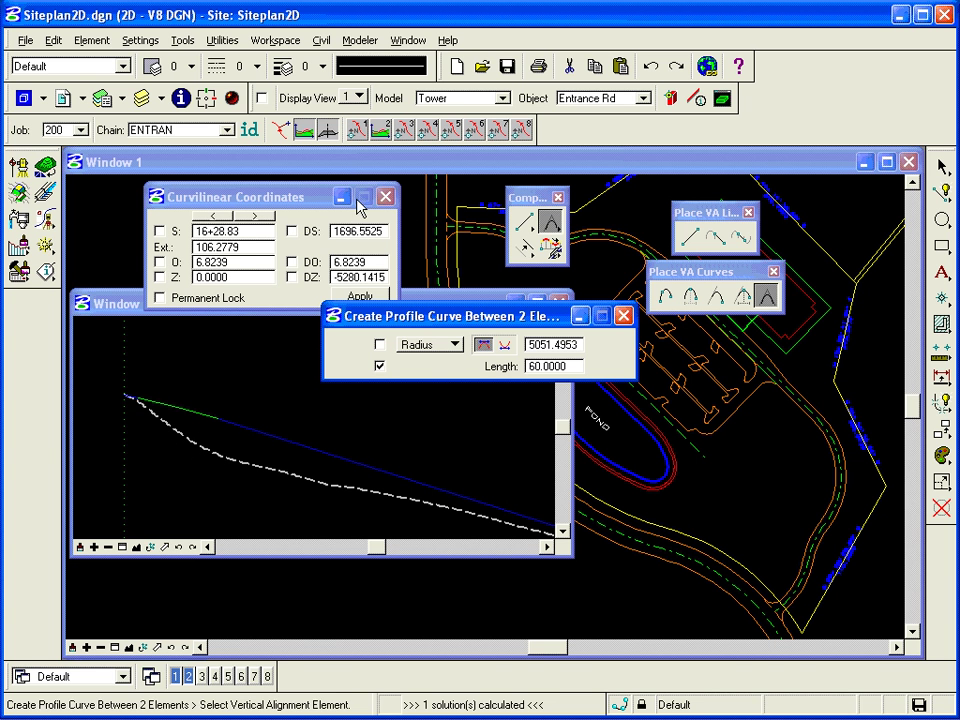
- Place a profile curve with length 160 at the low point where the long descending grade meets the 0.5% line
click(136, 547)
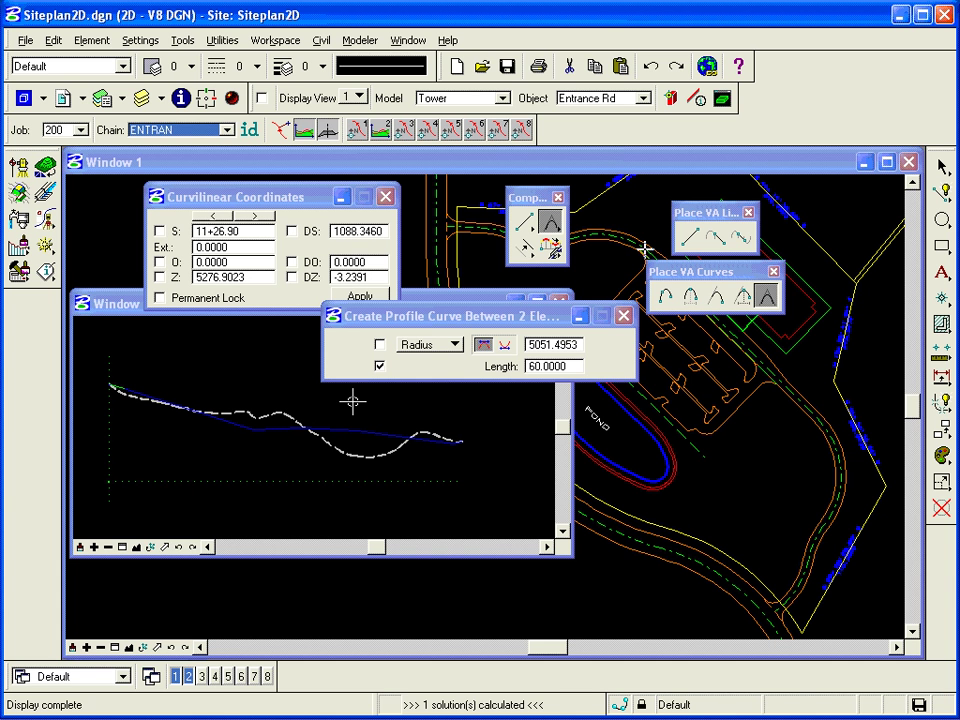
click(557, 367)
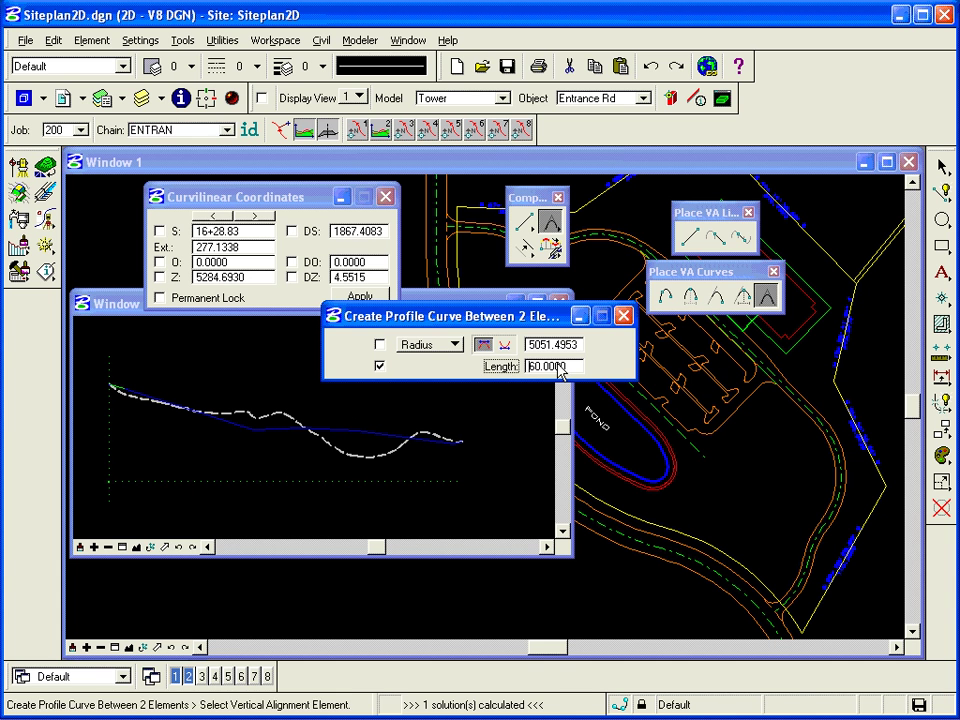
double_click(569, 368)
text(160)
key(Tab)
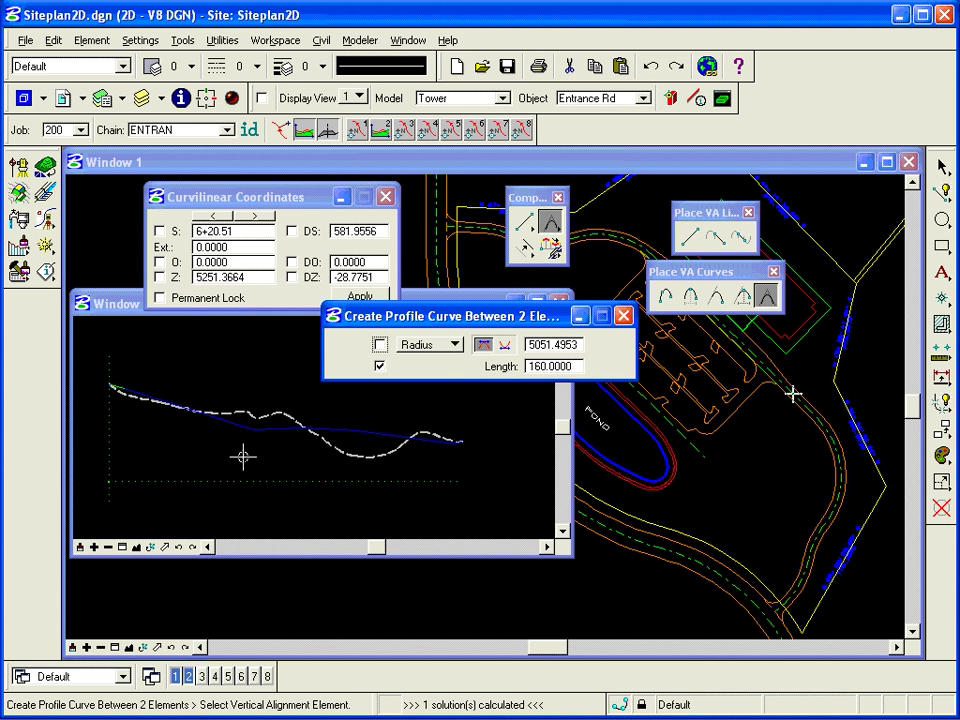
click(240, 430)
click(261, 430)
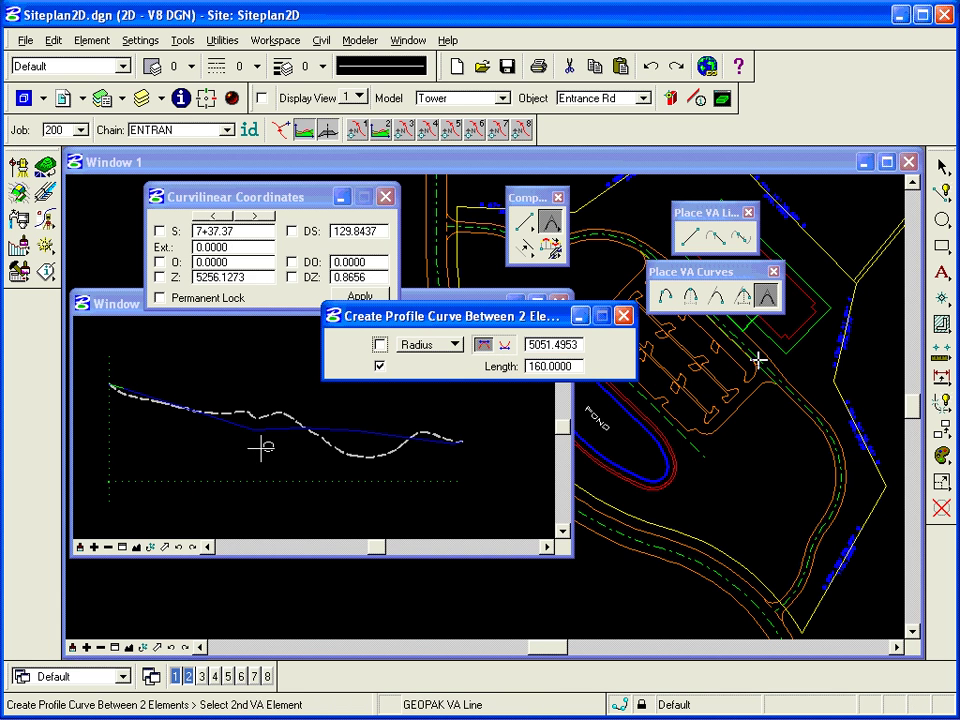
click(274, 430)
click(266, 428)
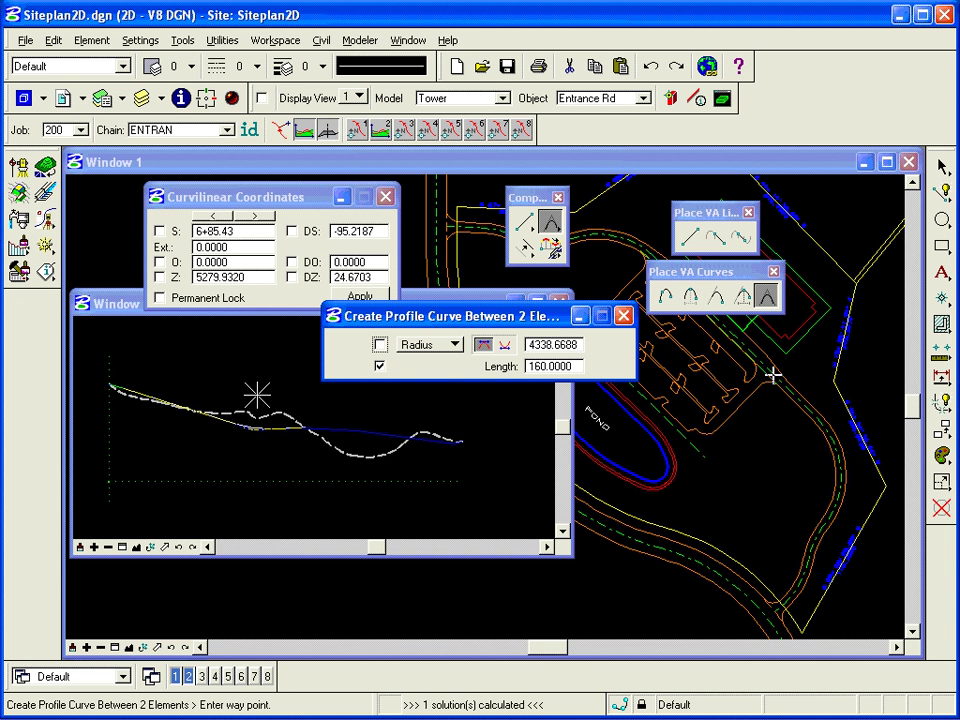
click(257, 394)
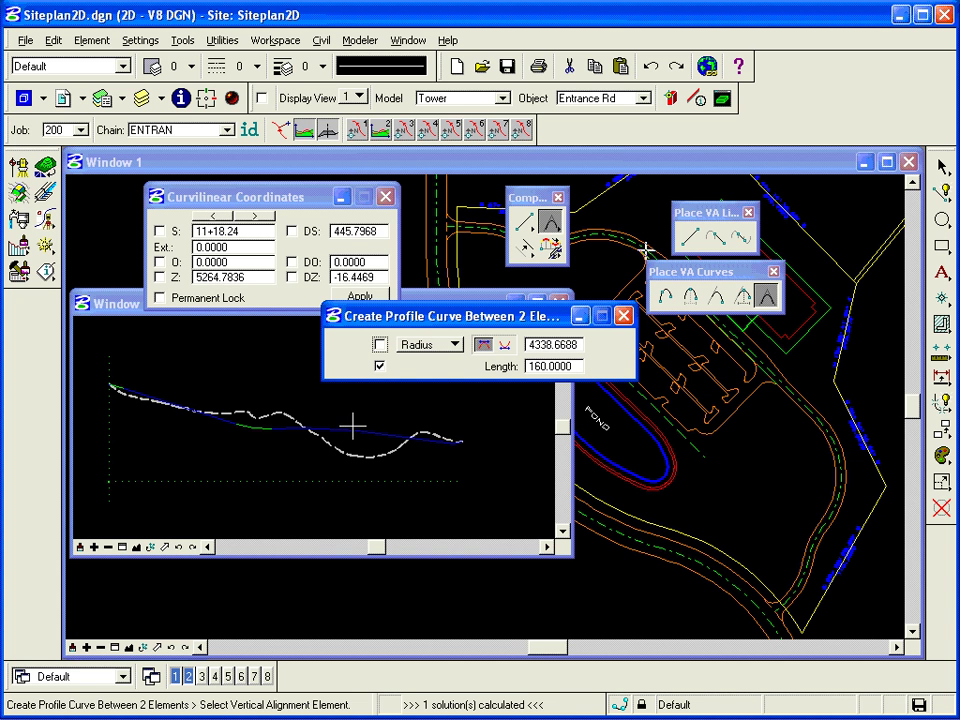
- Set the curve length to 60 and place a curve between the two middle 0.5% lines at station 8+90
click(552, 367)
text(60.0000)
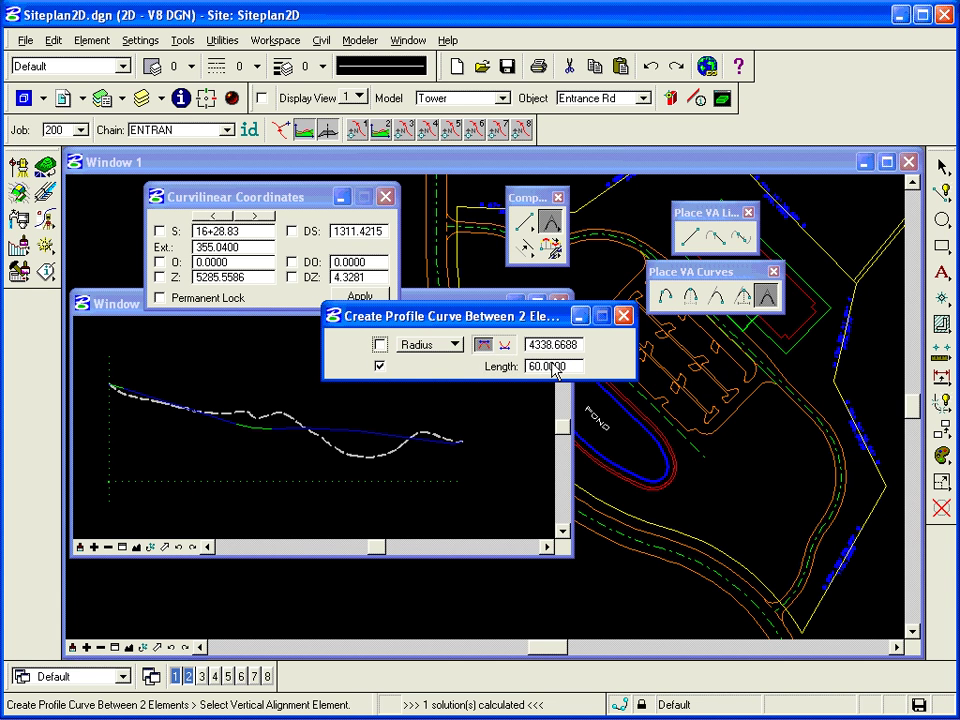
key(Tab)
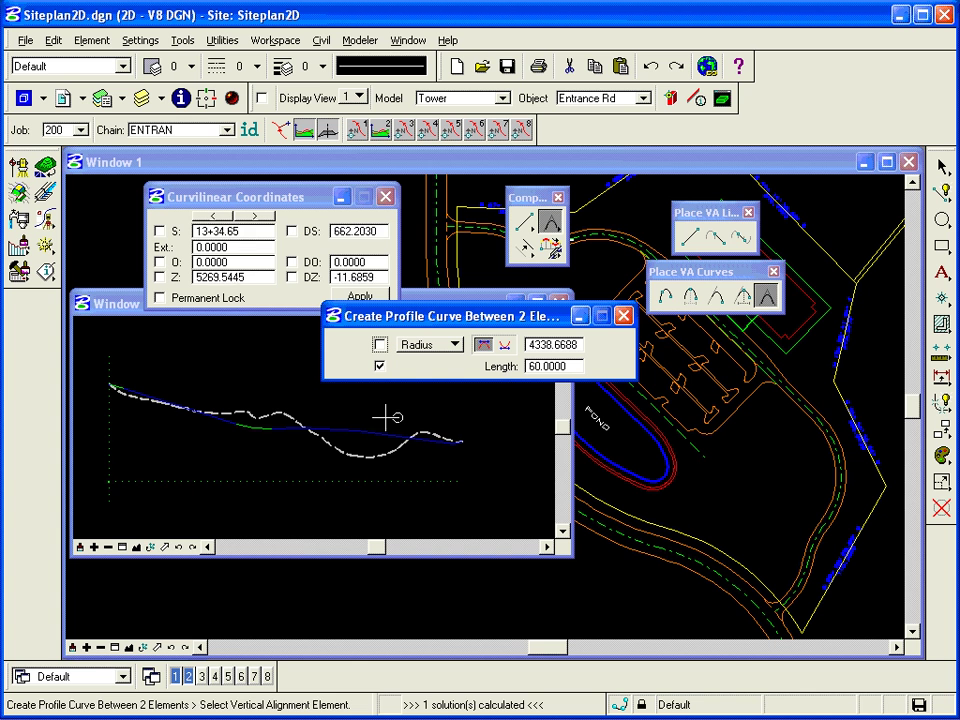
click(287, 430)
click(318, 425)
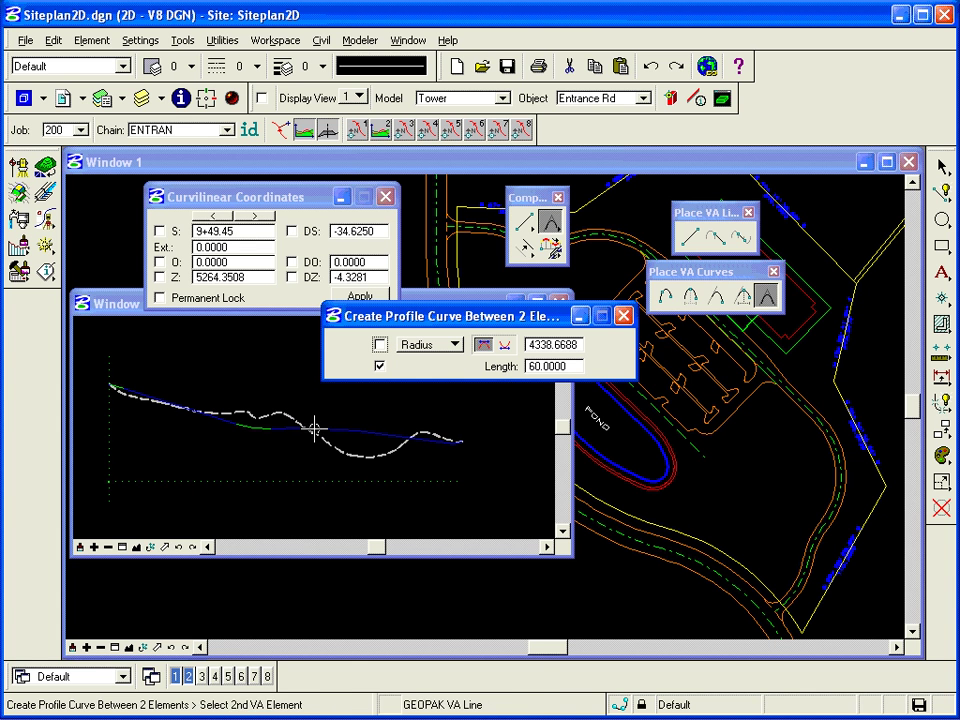
click(311, 439)
click(313, 439)
click(312, 466)
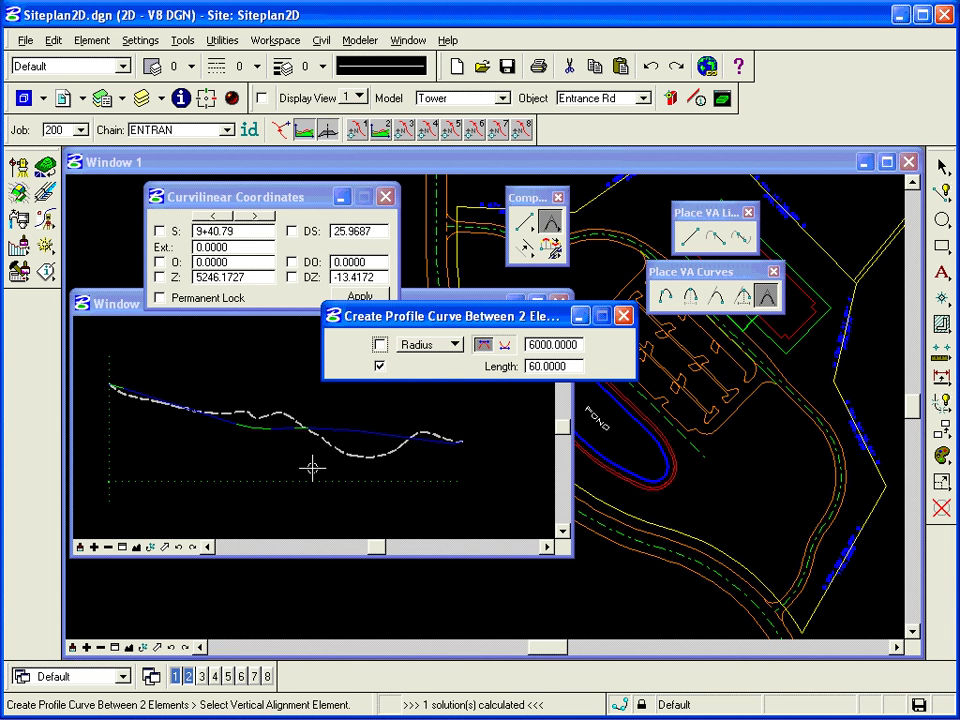
- Set the curve length to 160 and place a curve between the -0.5% line and the grade connecting it to the end tie-in
click(533, 368)
text(1)
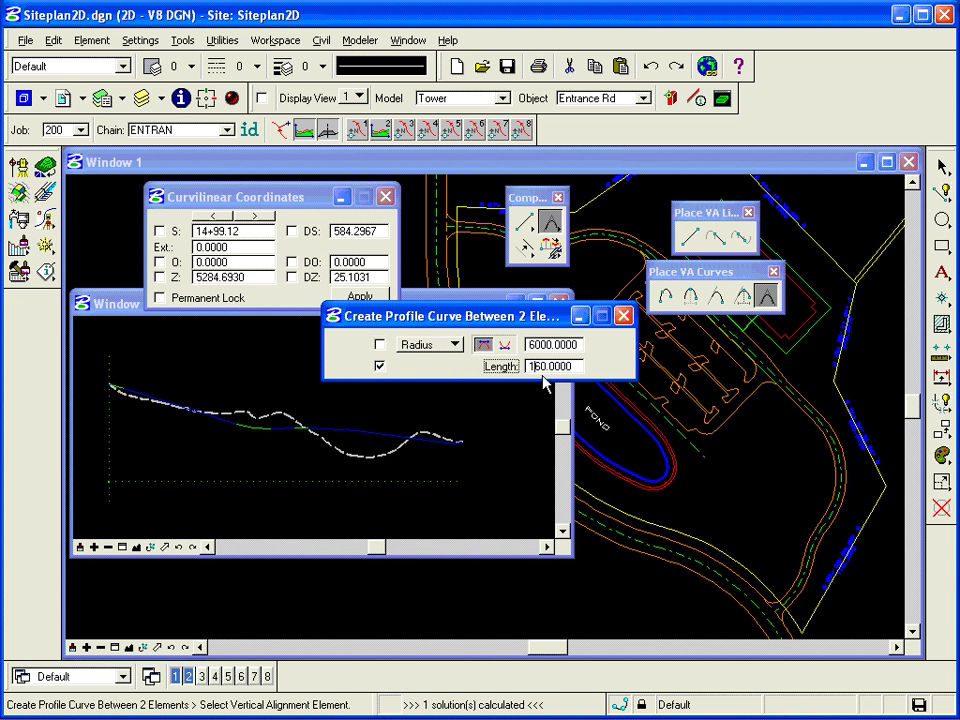
key(Tab)
click(349, 411)
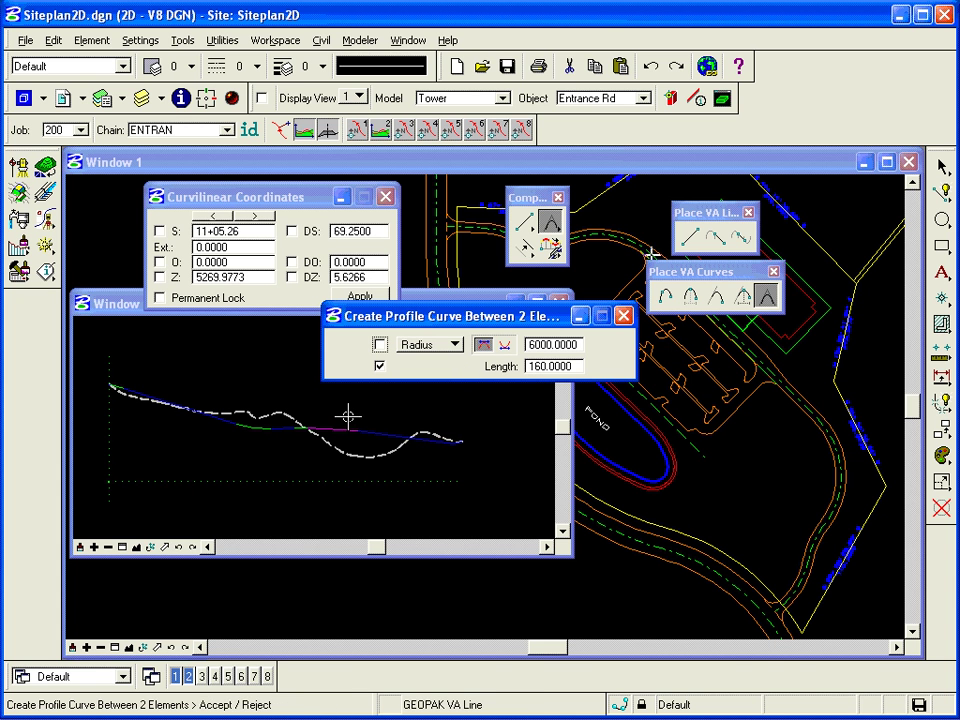
click(348, 411)
click(377, 431)
click(380, 418)
click(380, 418)
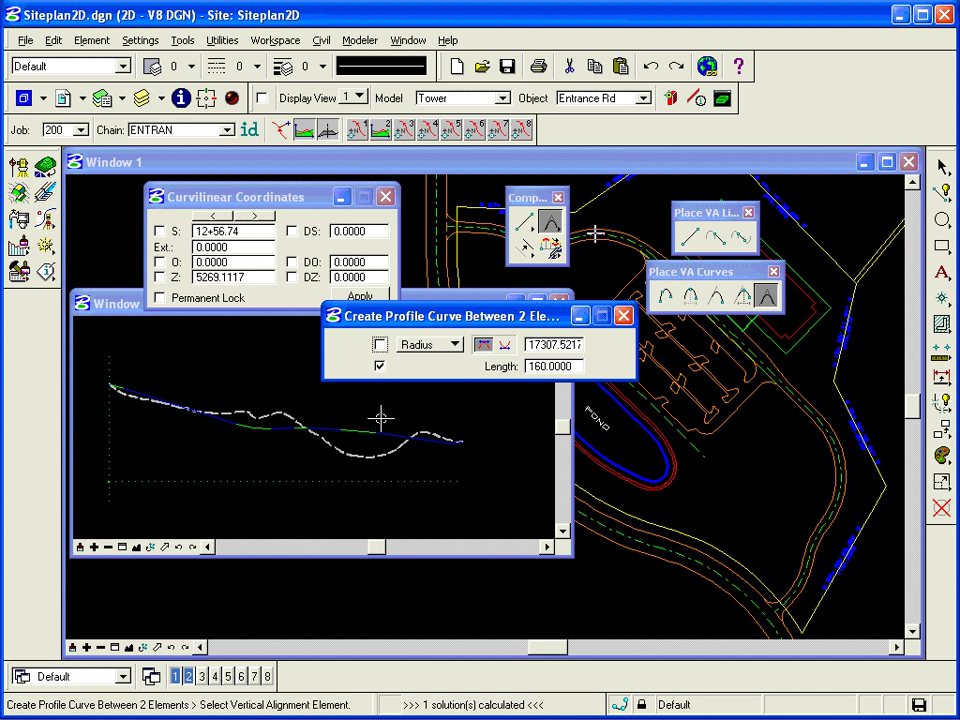
- Set the curve length to 60, place a curve between the last connecting grade and the end tie-in line, and refresh the profile view
click(558, 372)
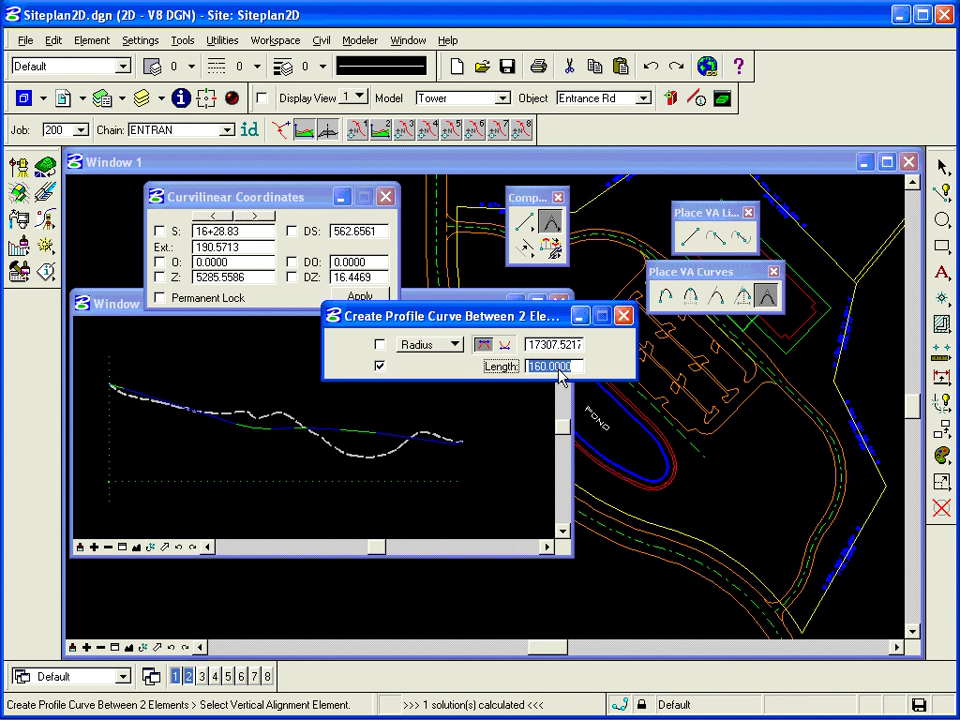
text(60)
key(Tab)
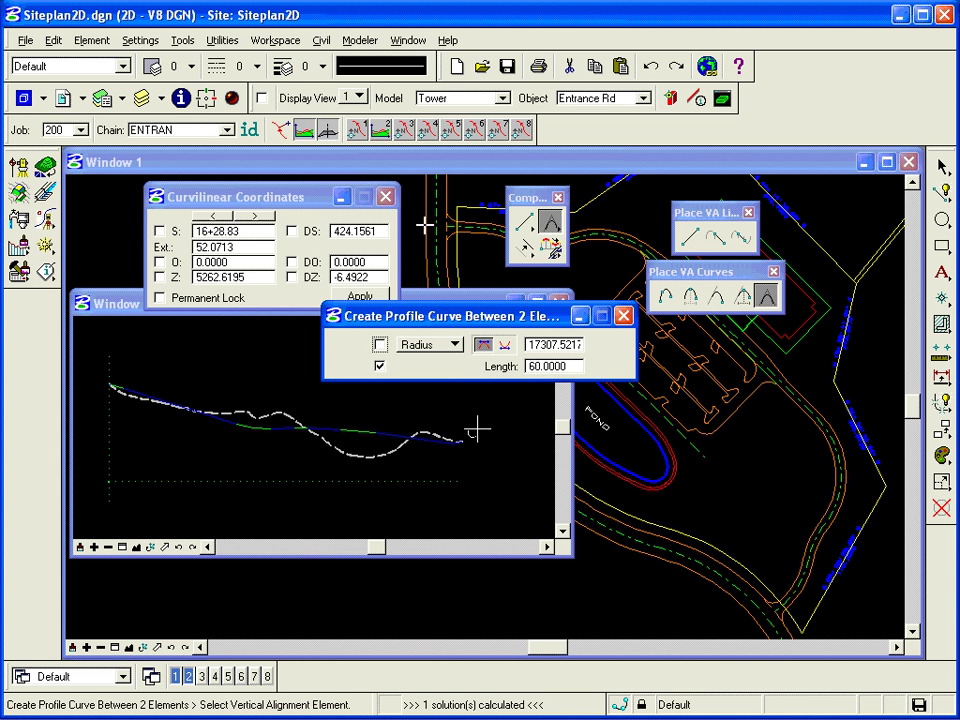
click(437, 440)
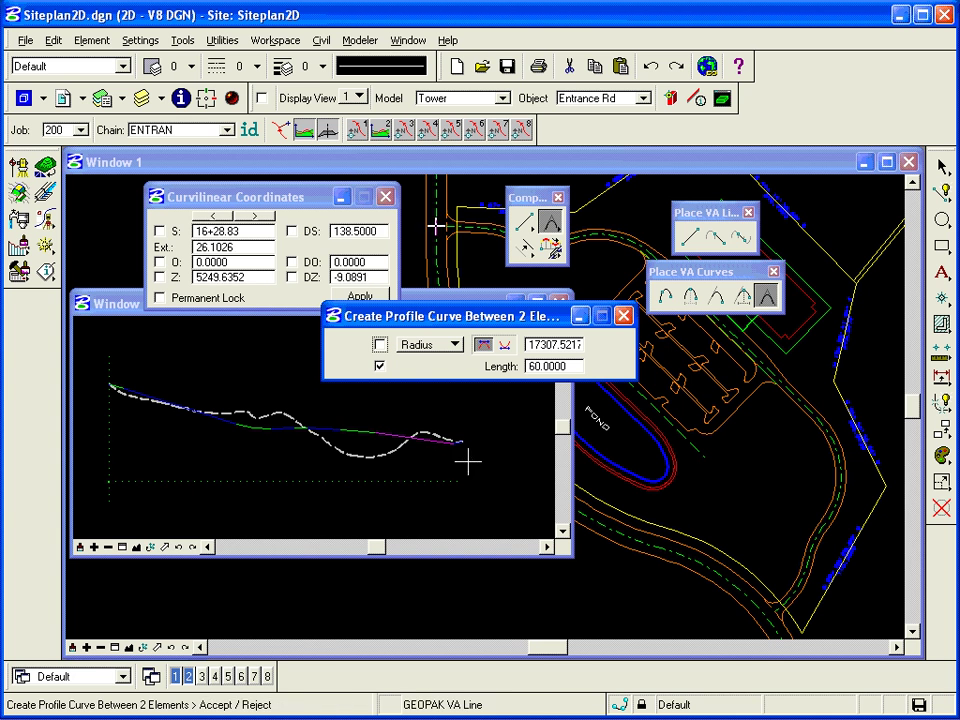
click(467, 453)
click(460, 455)
click(460, 455)
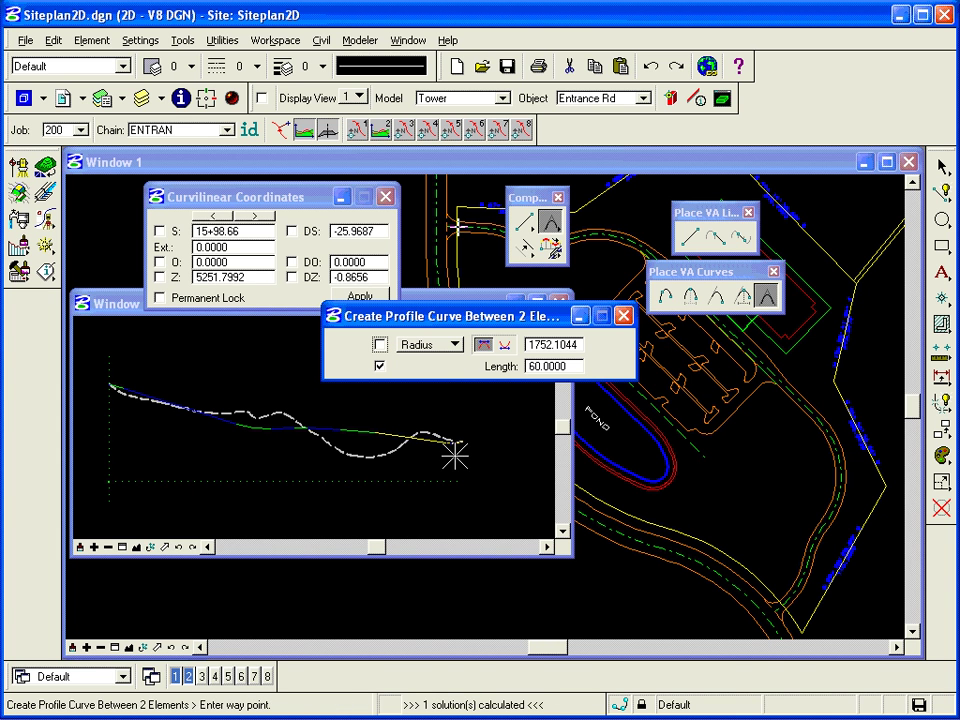
click(450, 414)
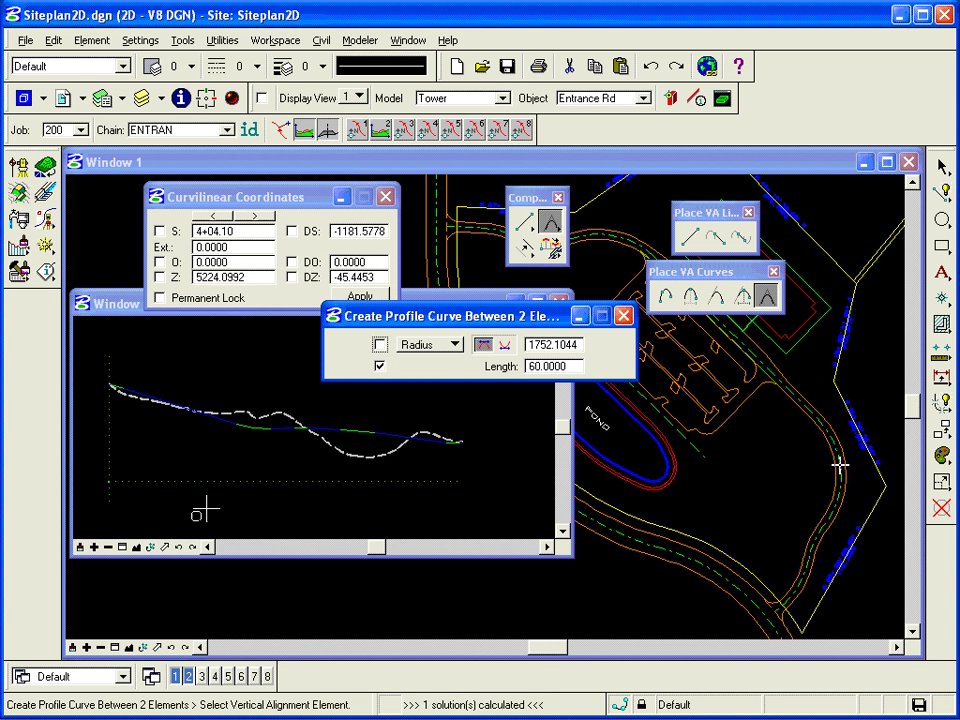
click(79, 547)
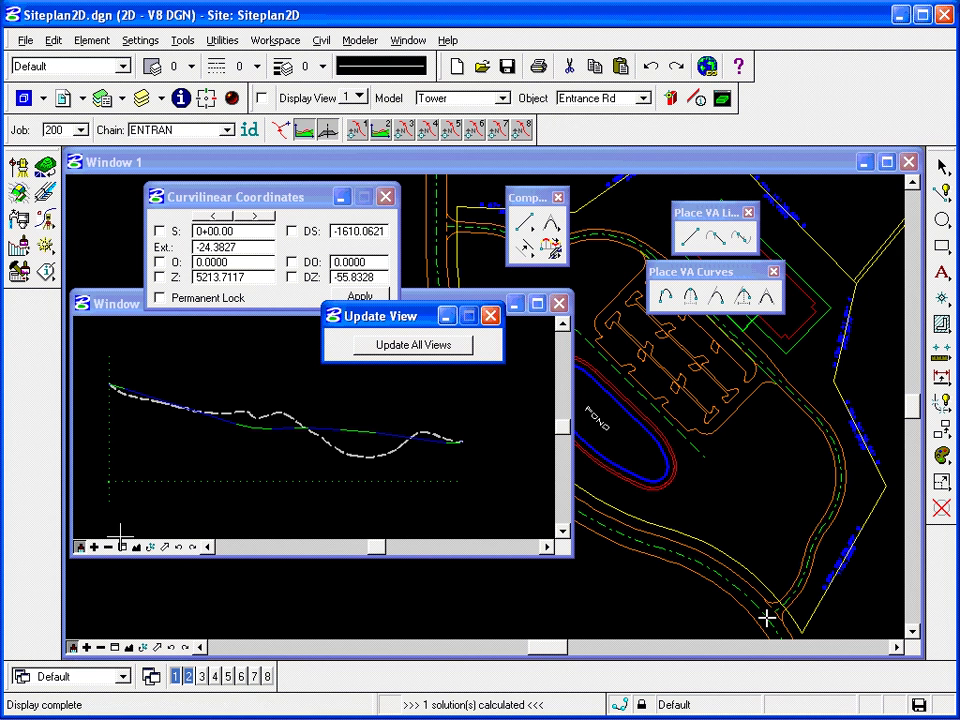
- Start Store Vertical Alignment, activate COGO as required, and minimize the Coordinate Geometry window
click(552, 248)
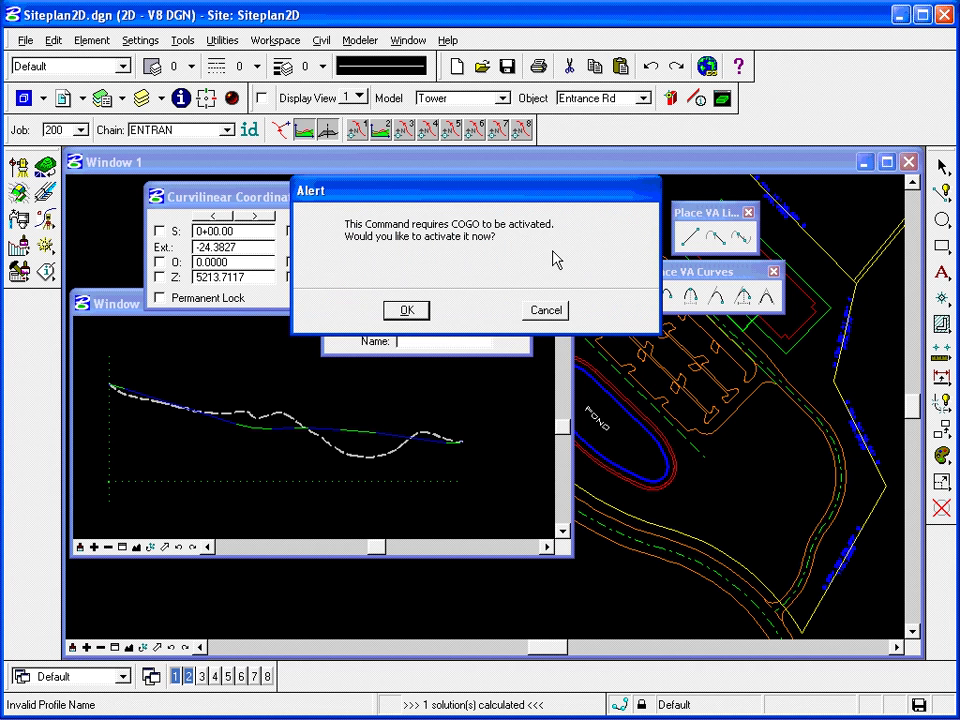
click(414, 312)
click(452, 318)
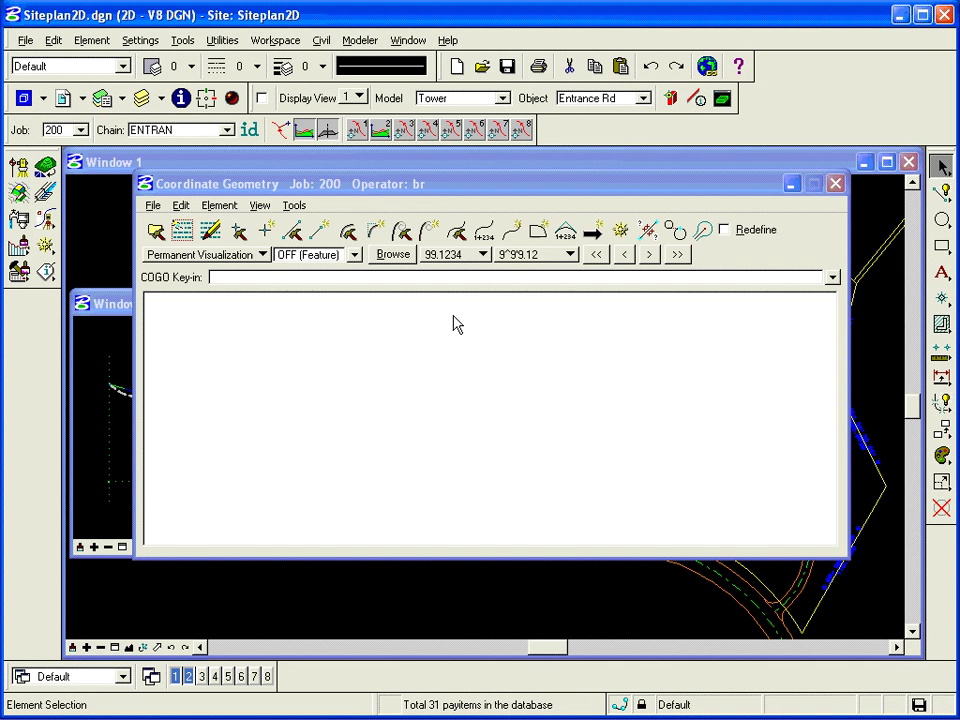
click(790, 185)
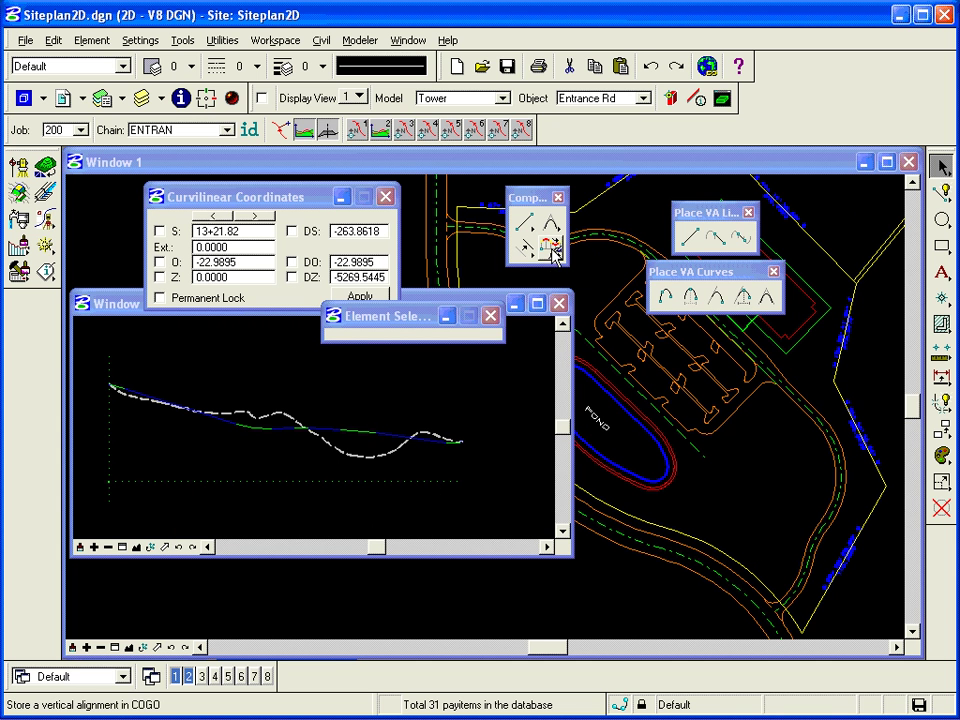
- Store the complete design profile as a vertical alignment named entrandes, accepting the highlighted line and curve elements
click(553, 249)
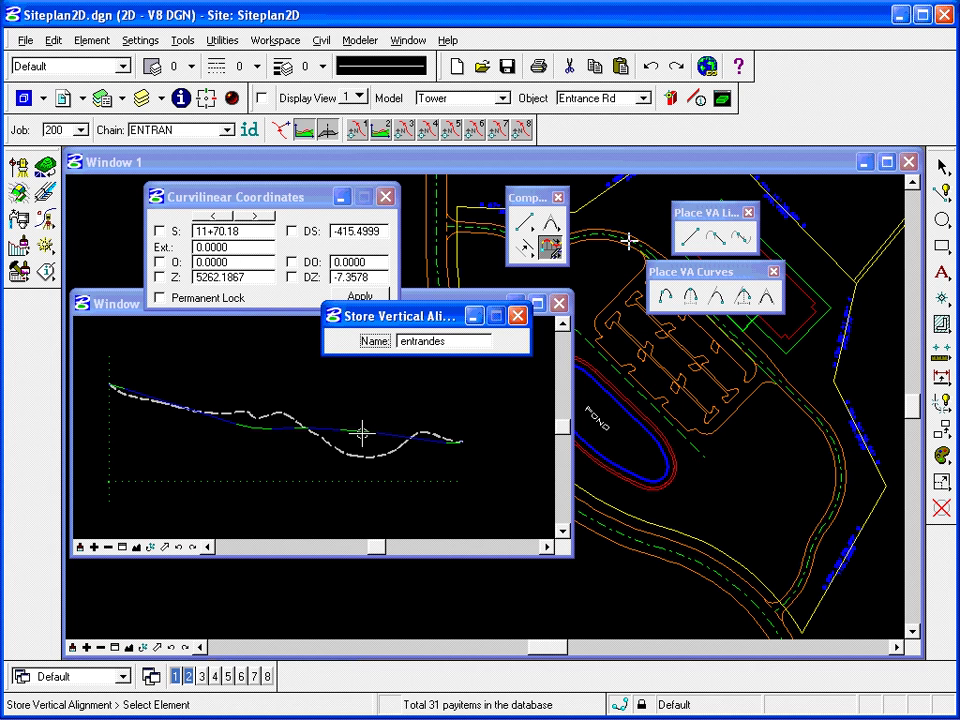
click(317, 418)
click(343, 409)
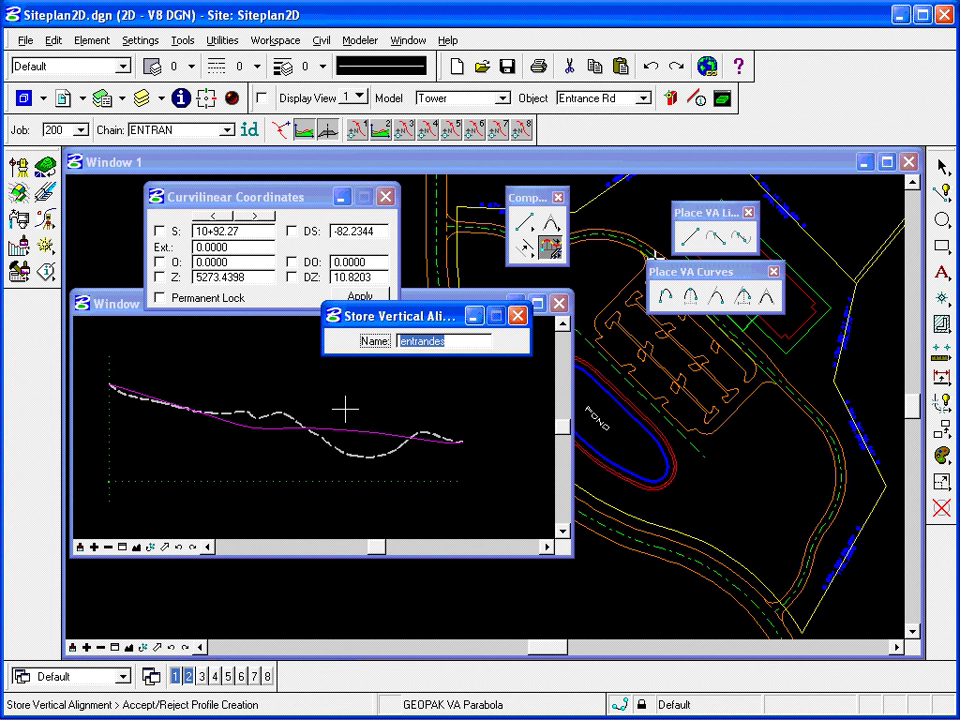
click(345, 405)
text(PRO)
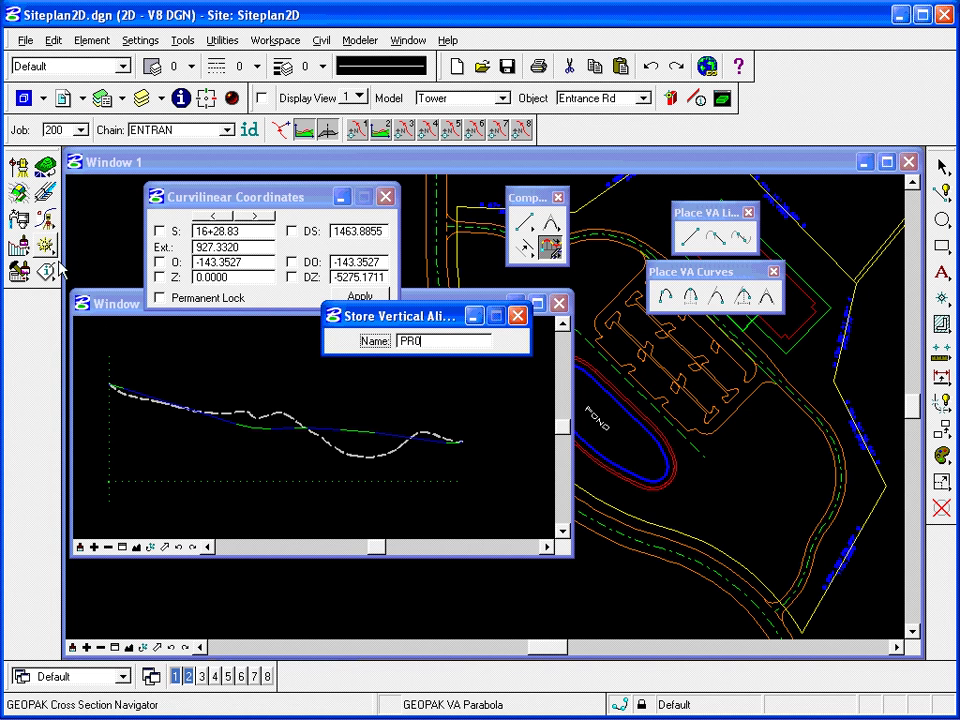
- Review the stored entrandes profile's VPI listing in Coordinate Geometry, and exit COGO without saving the session
click(44, 207)
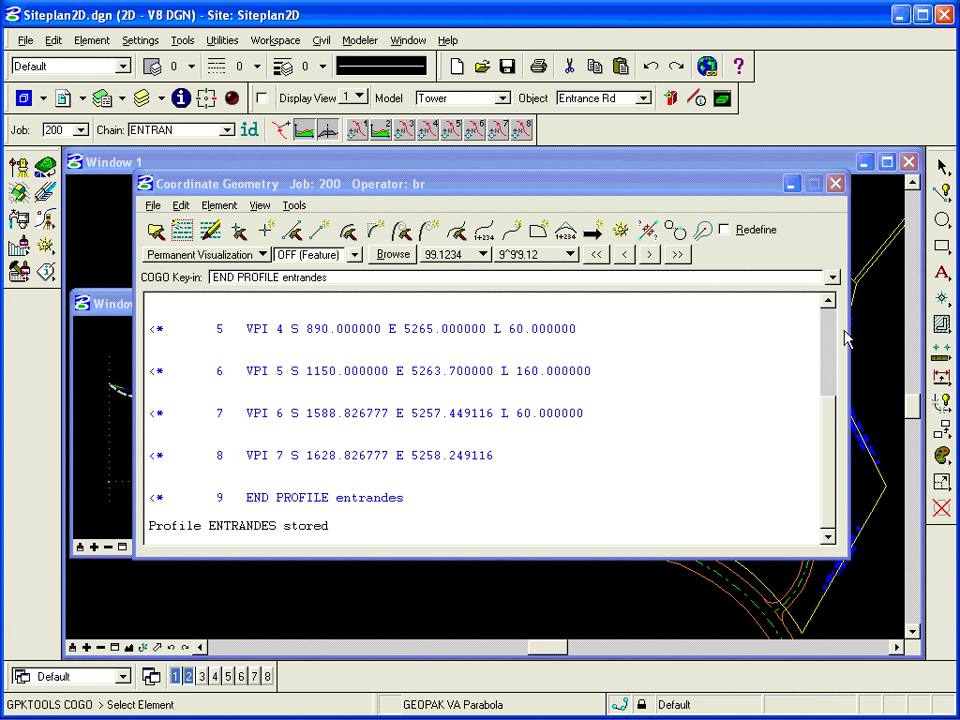
drag(836, 418, 831, 332)
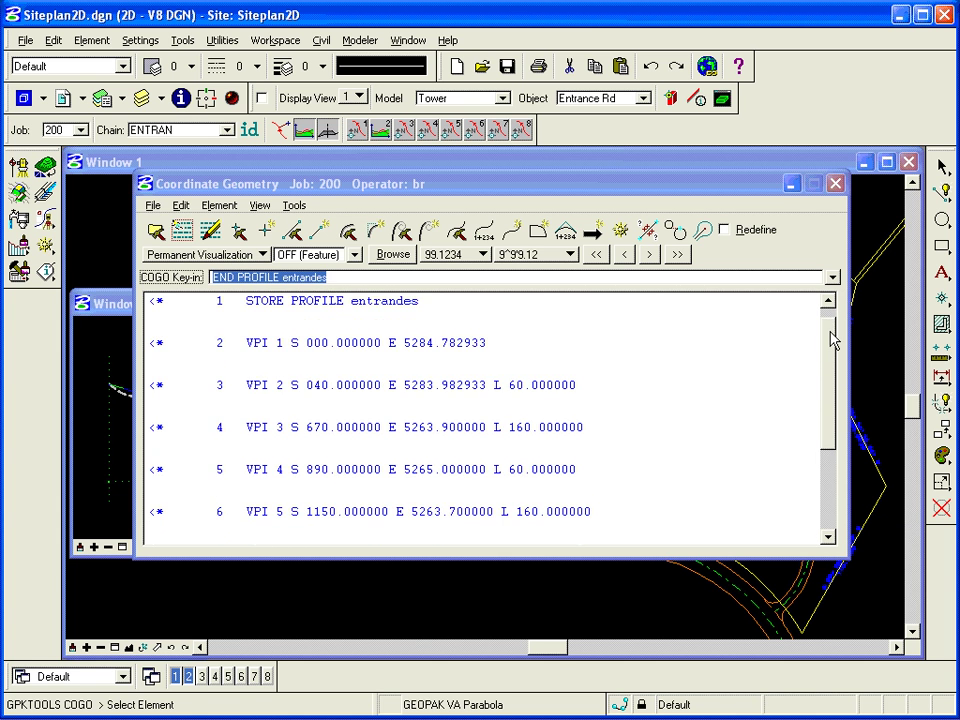
click(836, 186)
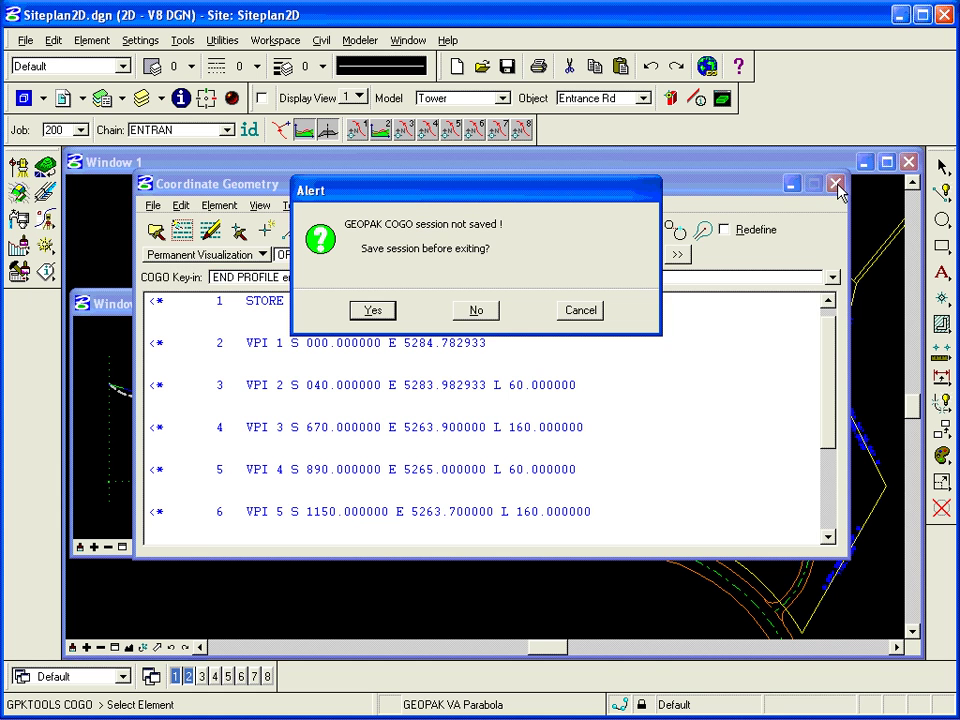
click(485, 312)
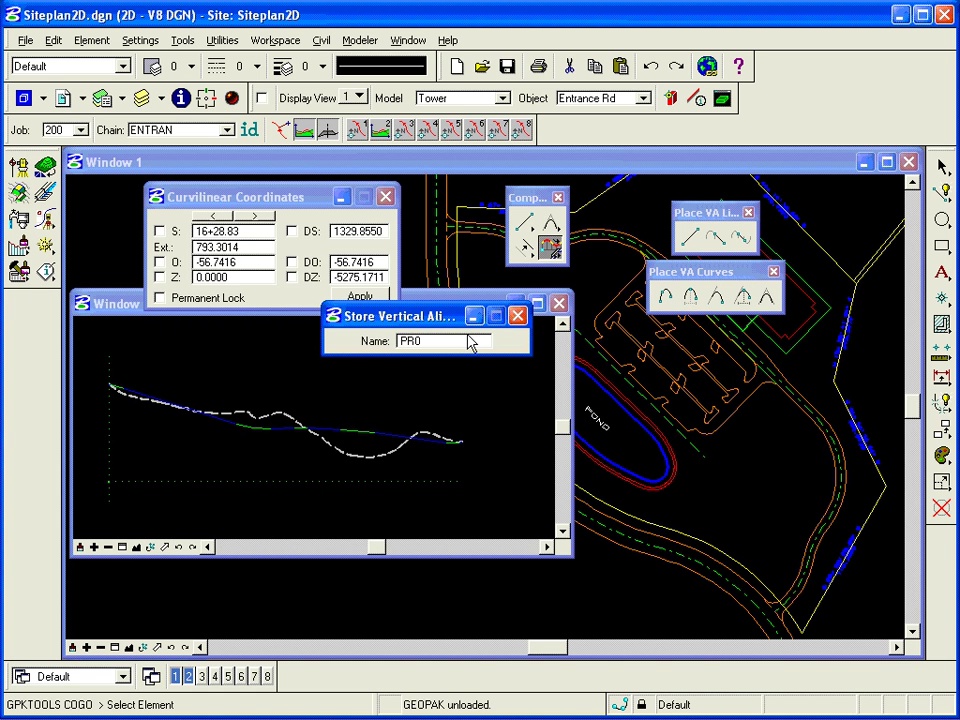